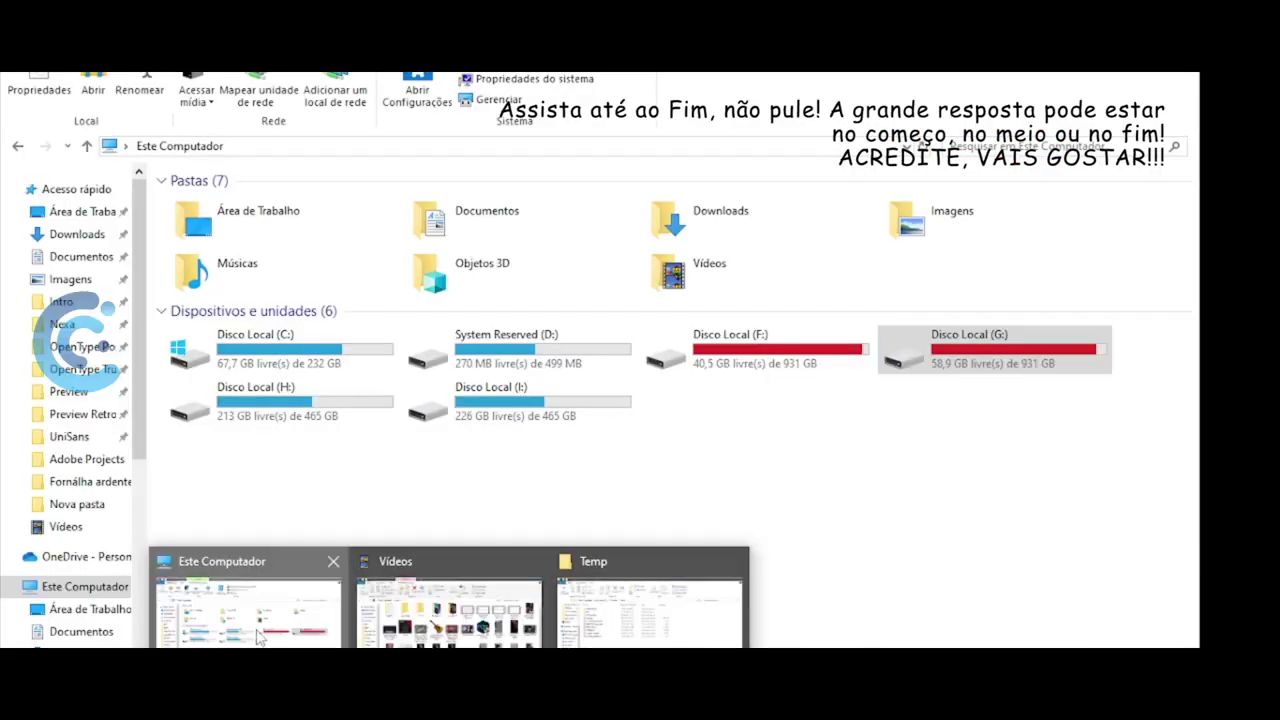
Bring the Este Computador window to the front and place the on-screen keyboard over its empty area below the drives
click(250, 600)
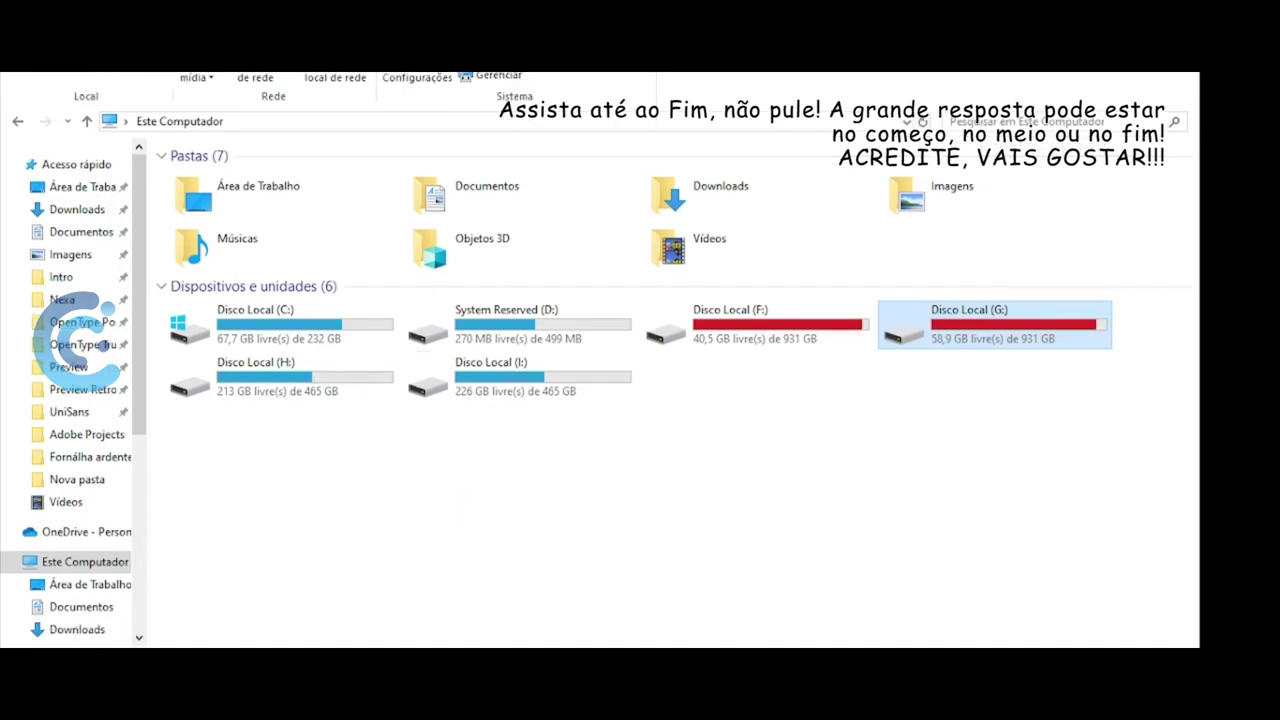
drag(583, 494, 705, 433)
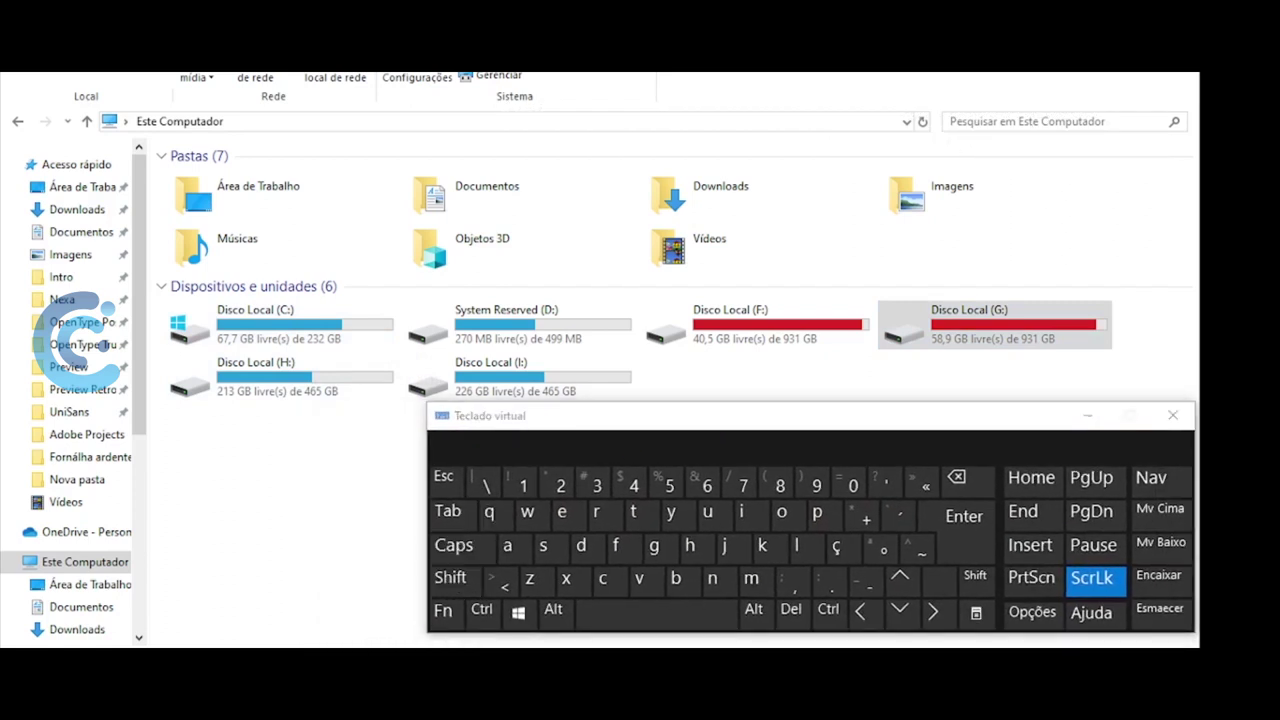
click(250, 622)
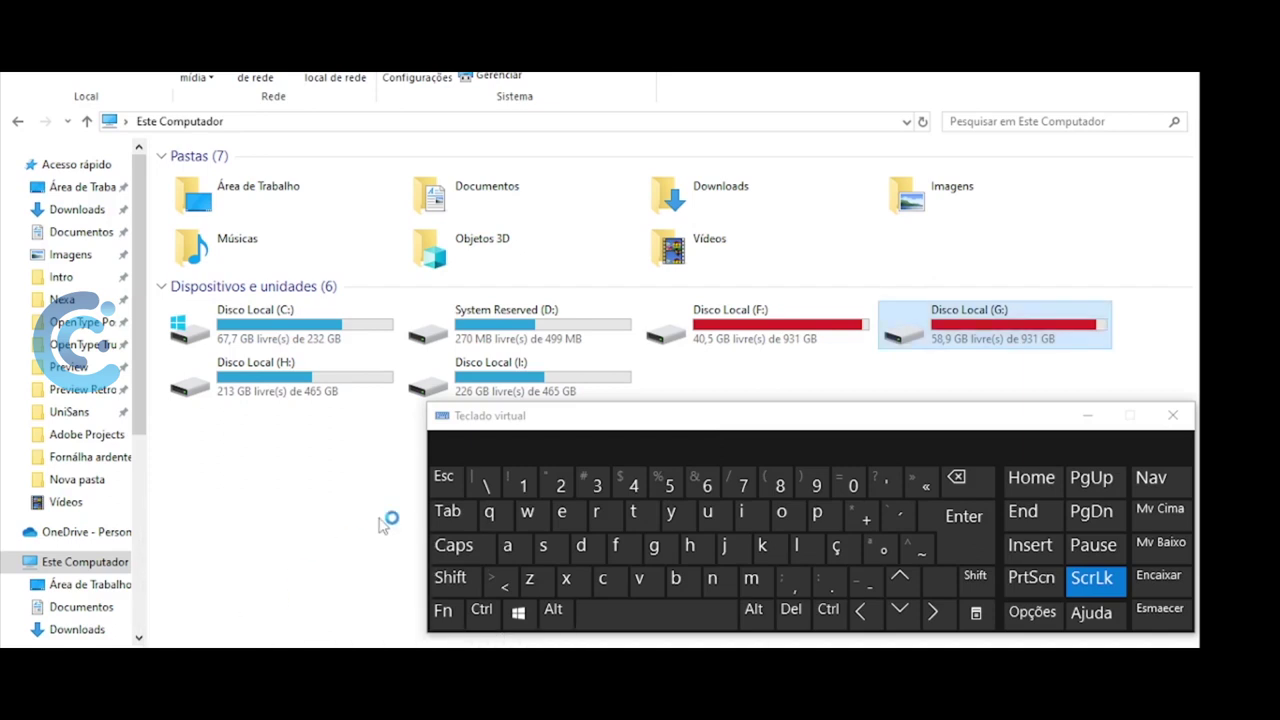
drag(768, 420, 780, 430)
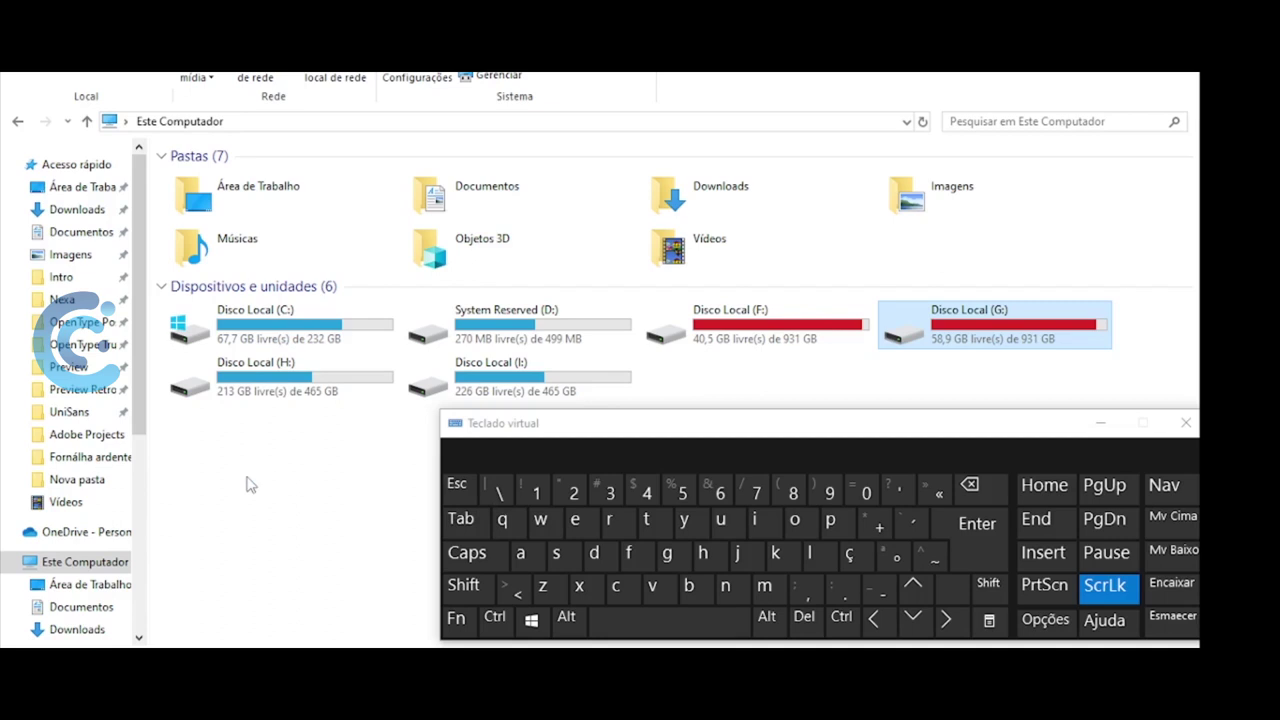
Open the Recent folder with the Run command RECENT and delete all the shortcuts in it
key(super+r)
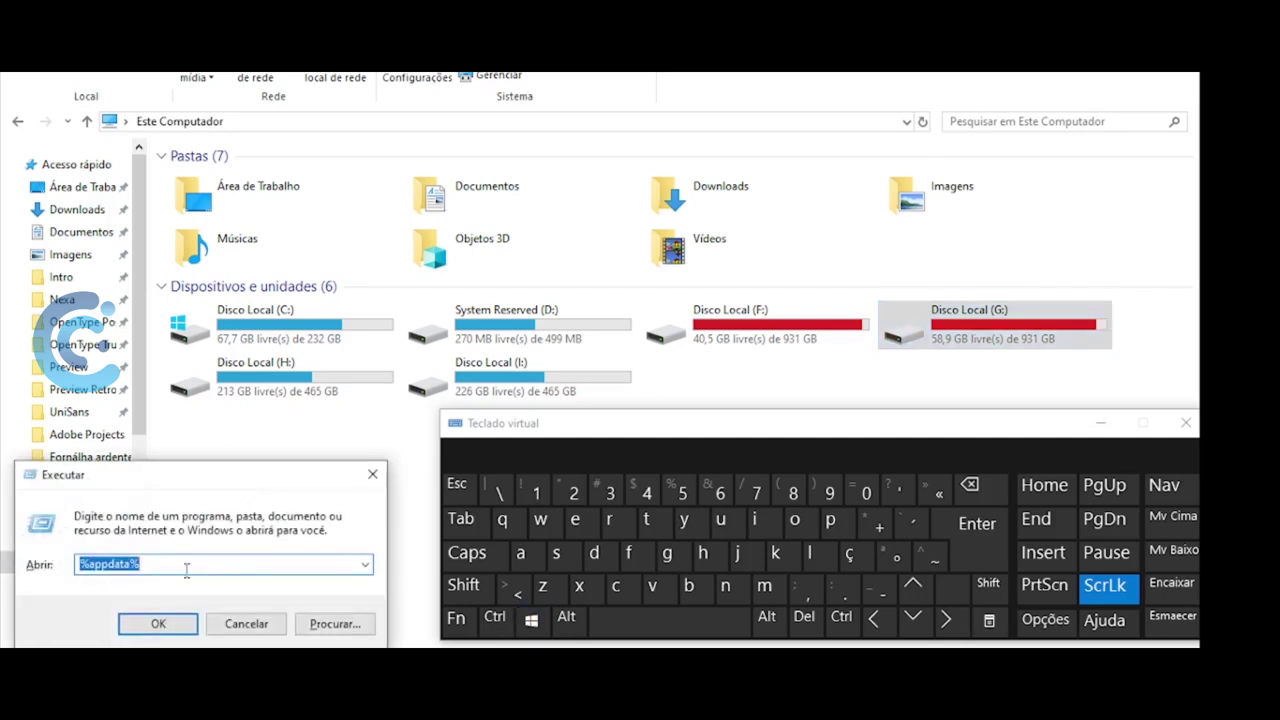
key(Down)
key(Up)
key(Down)
key(Down)
key(Up)
key(Up)
key(Down)
key(Down)
key(Down)
key(Down)
key(Up)
key(Up)
key(Down)
key(Down)
key(Up)
key(Up)
key(Up)
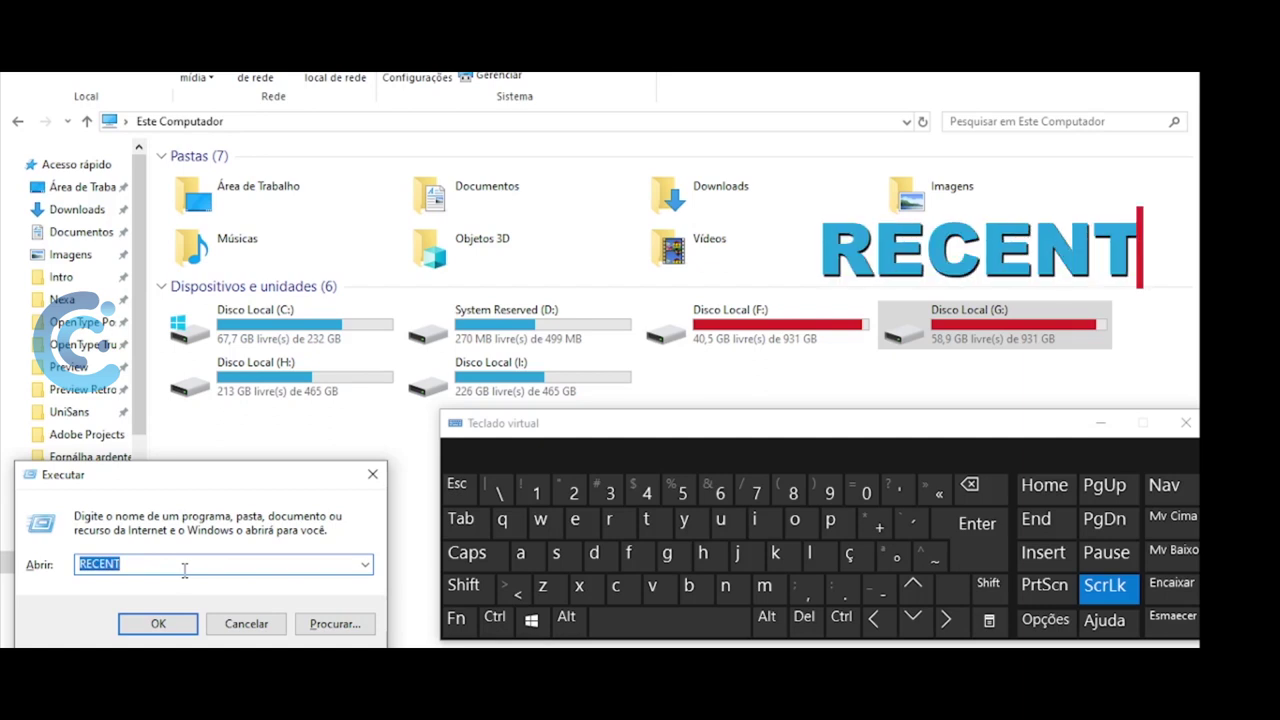
key(Return)
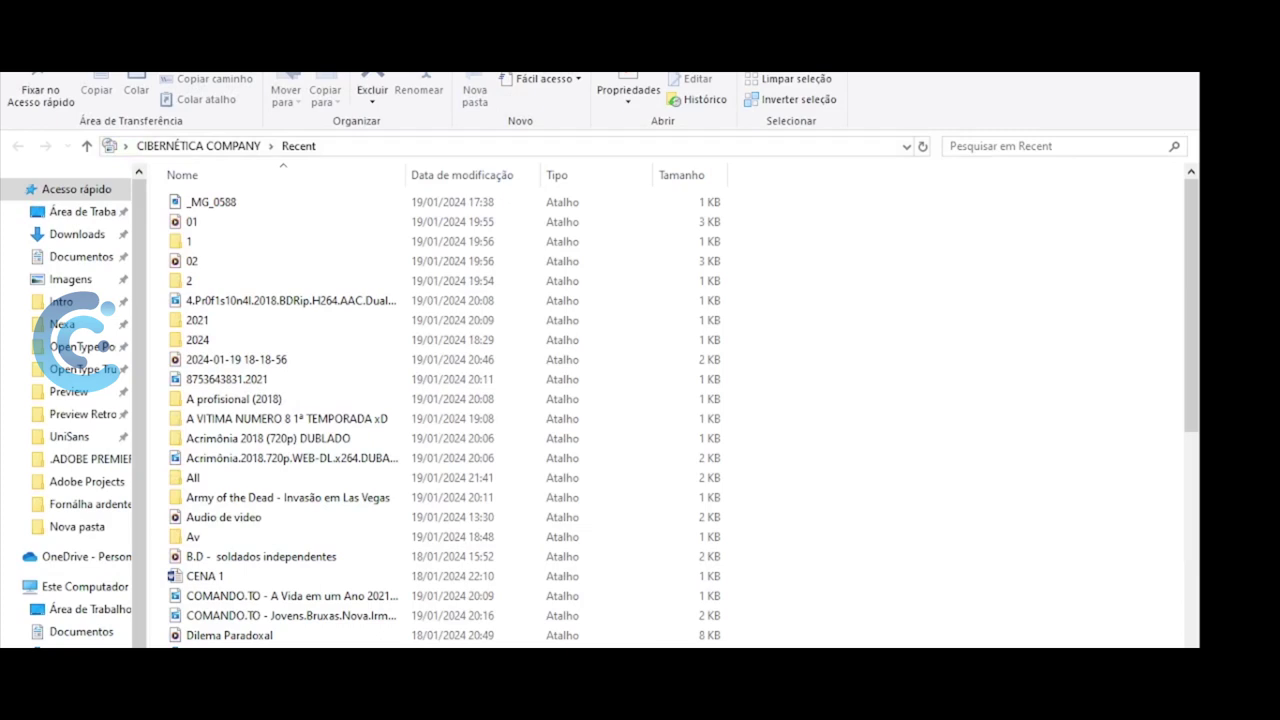
key(ctrl+a)
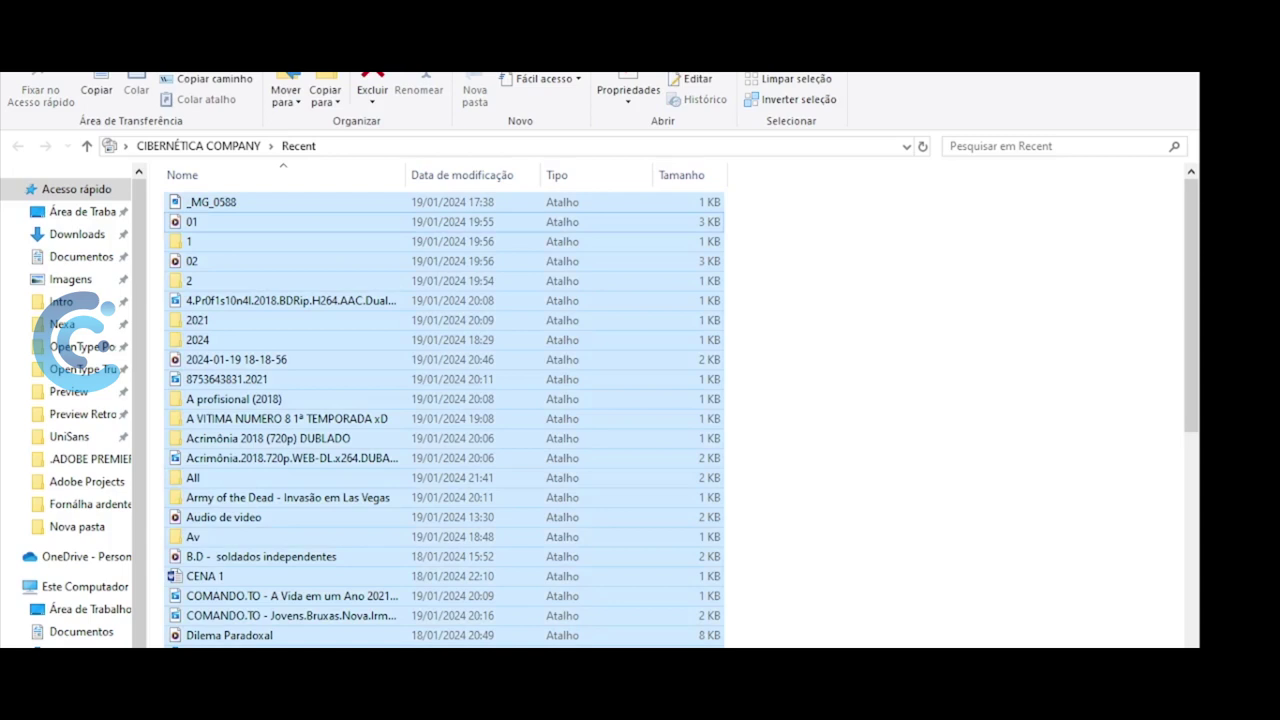
key(Delete)
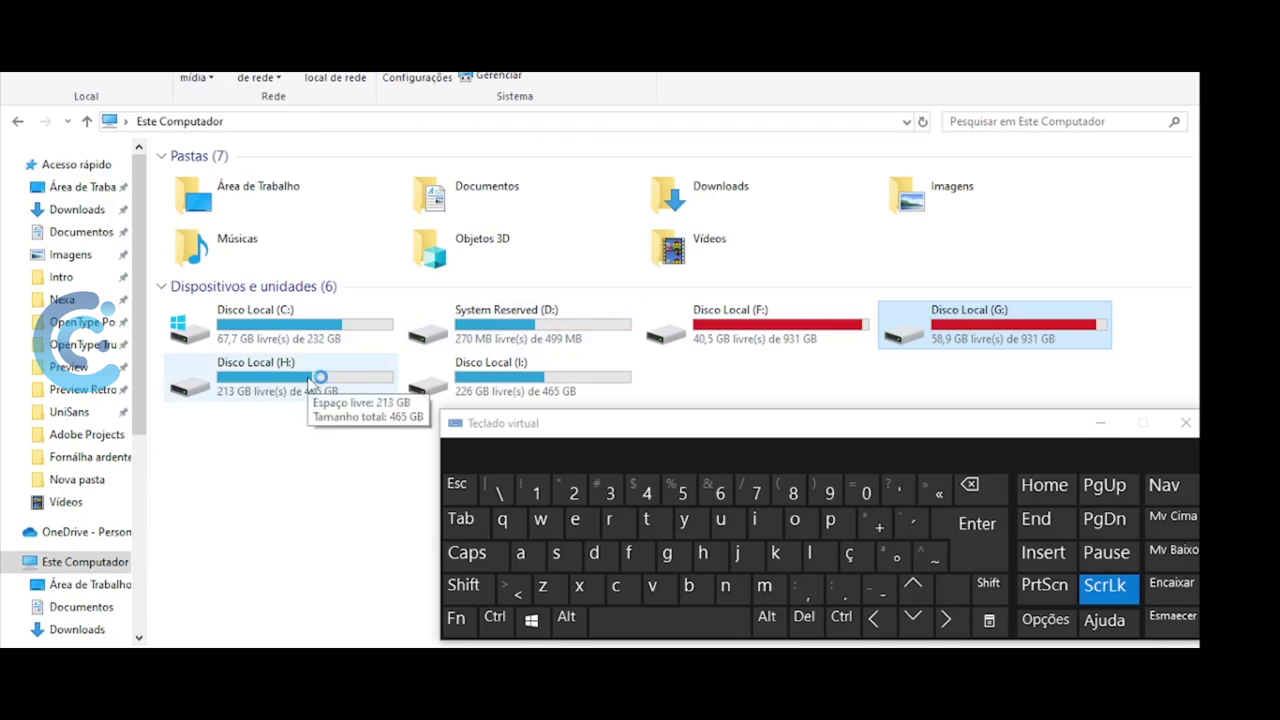
Open the Windows Prefetch folder with the Run command prefetch
key(super)
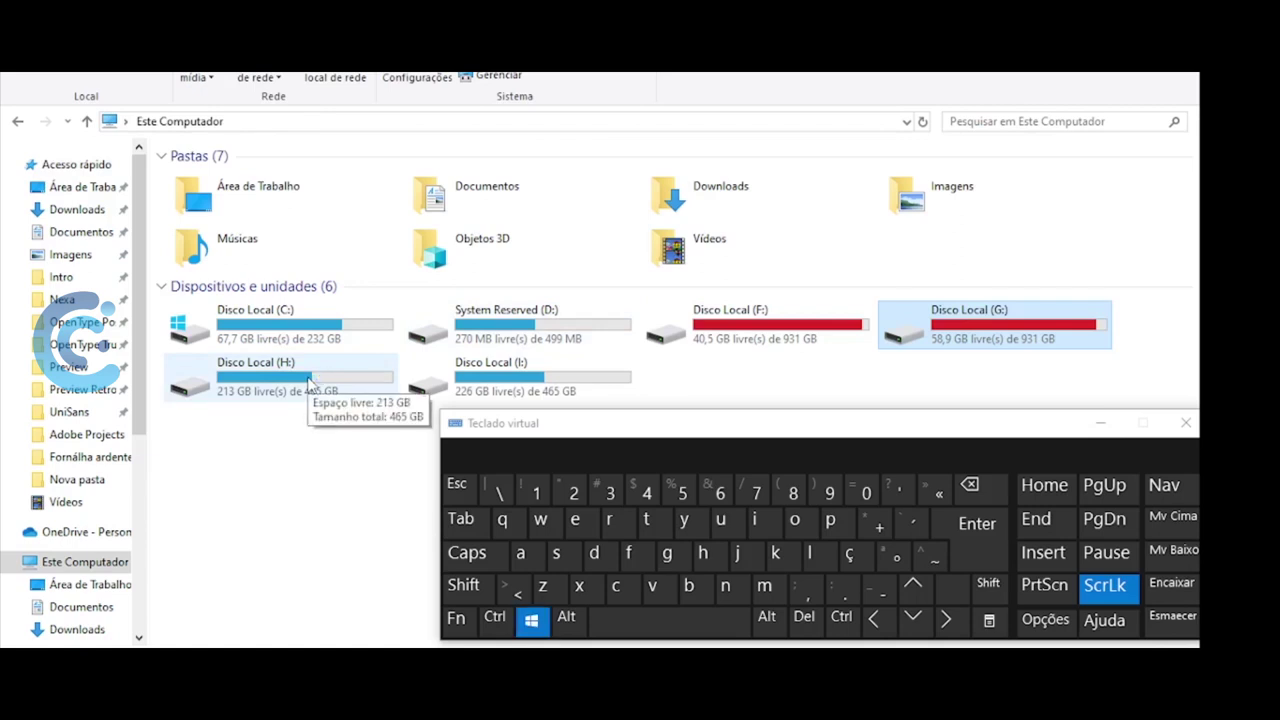
key(super+r)
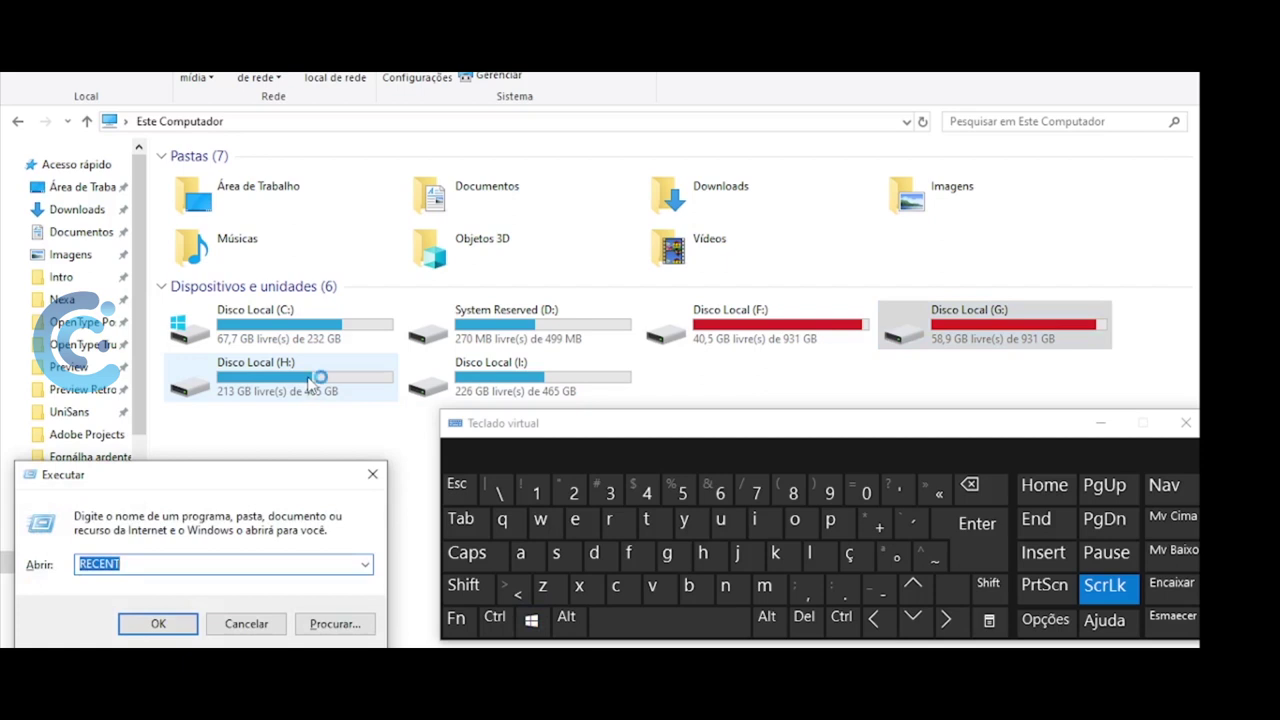
key(Down)
key(Down)
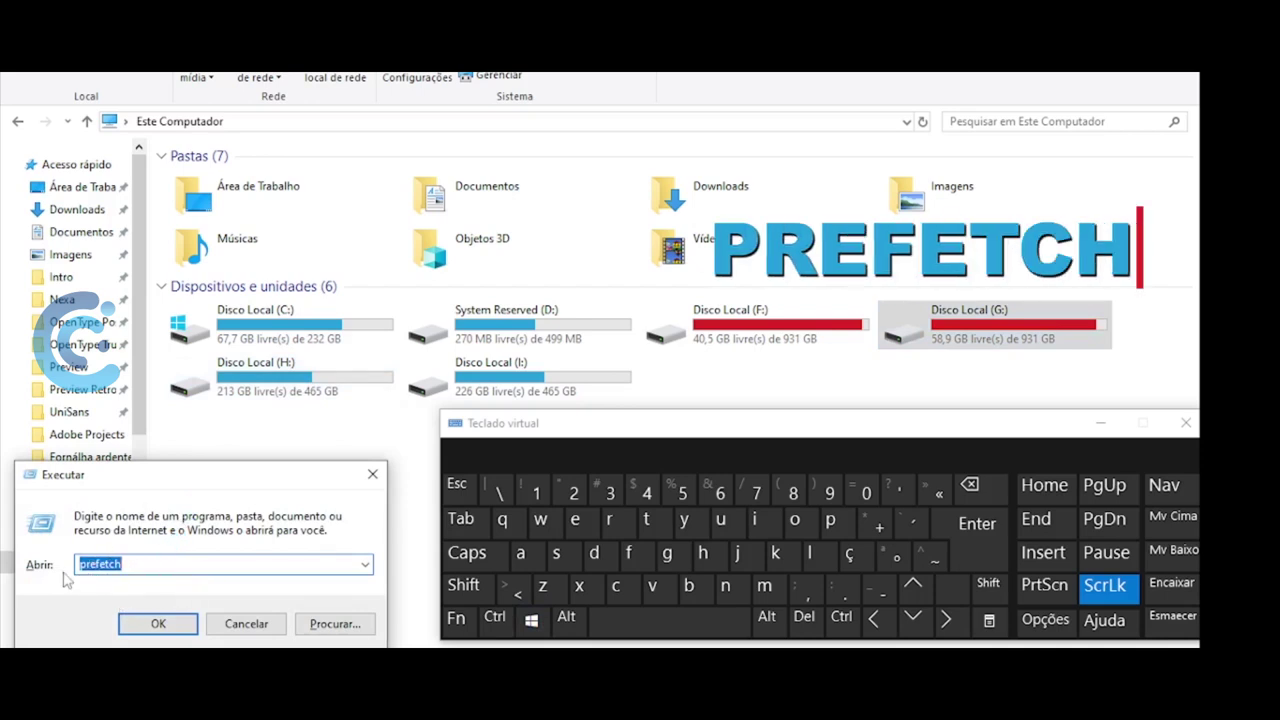
key(Return)
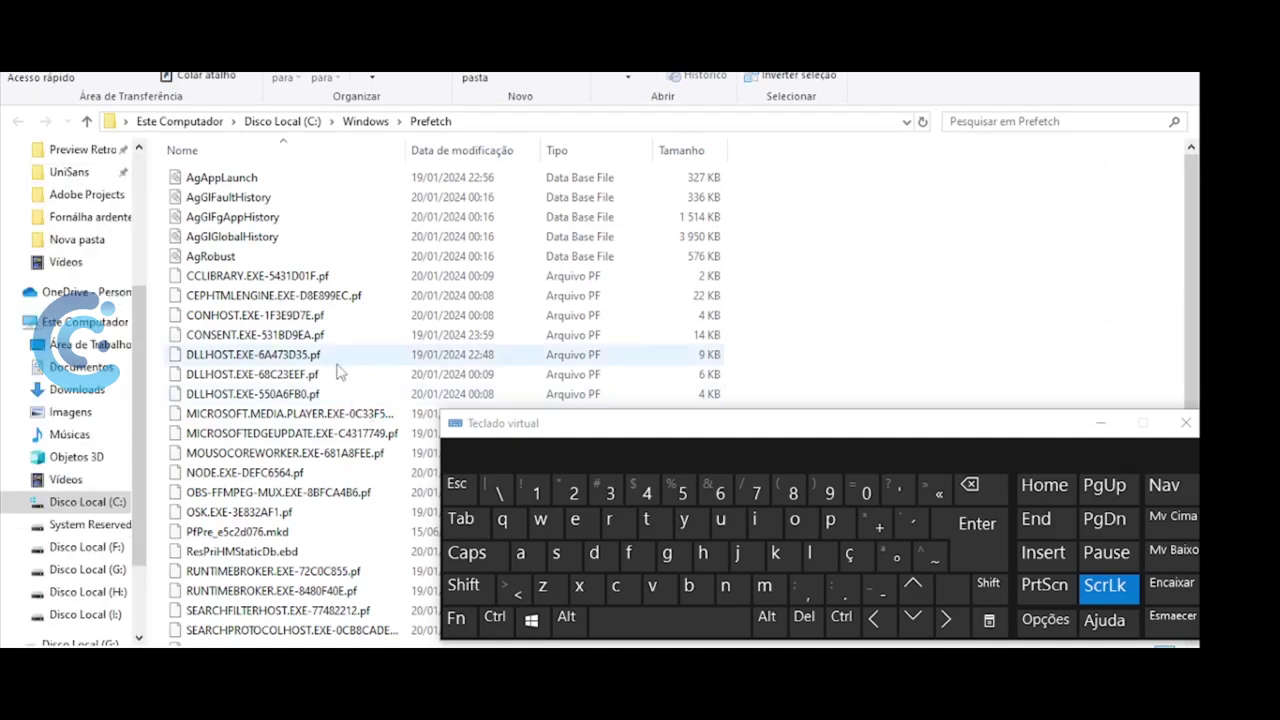
Permanently delete all files in the Prefetch folder and move the file-in-use dialog aside
key(ctrl+a)
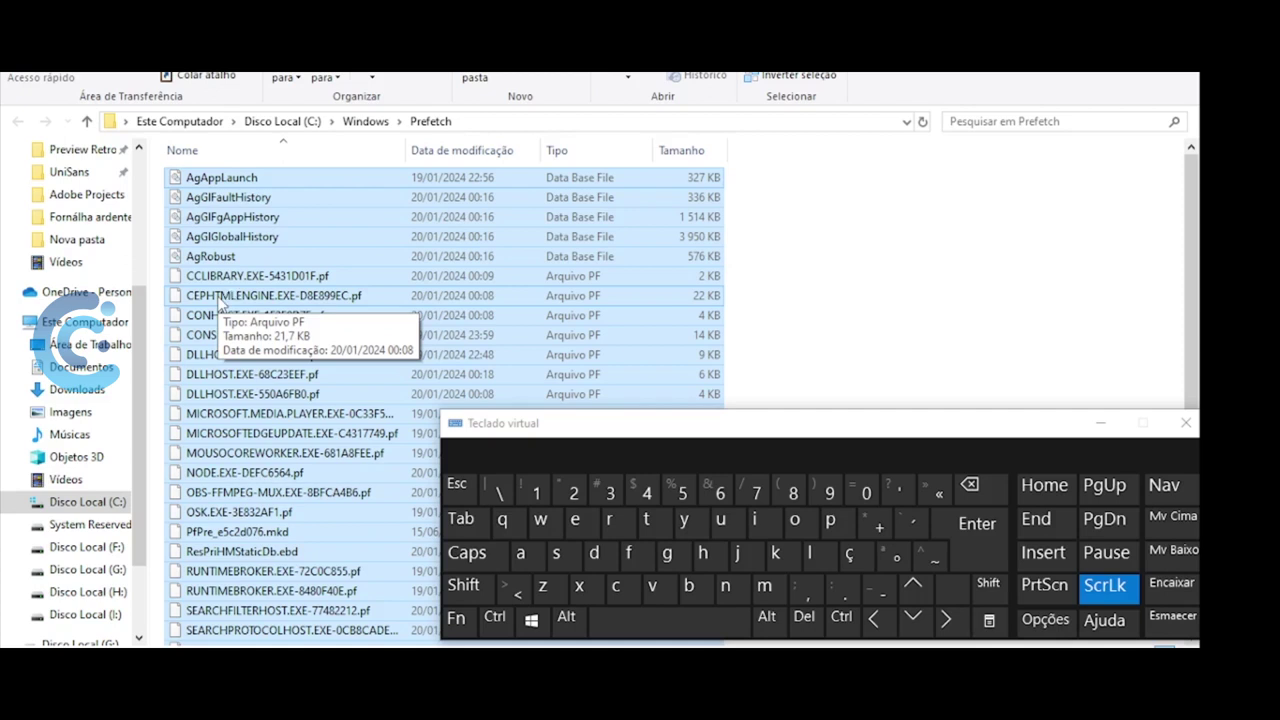
key(shift)
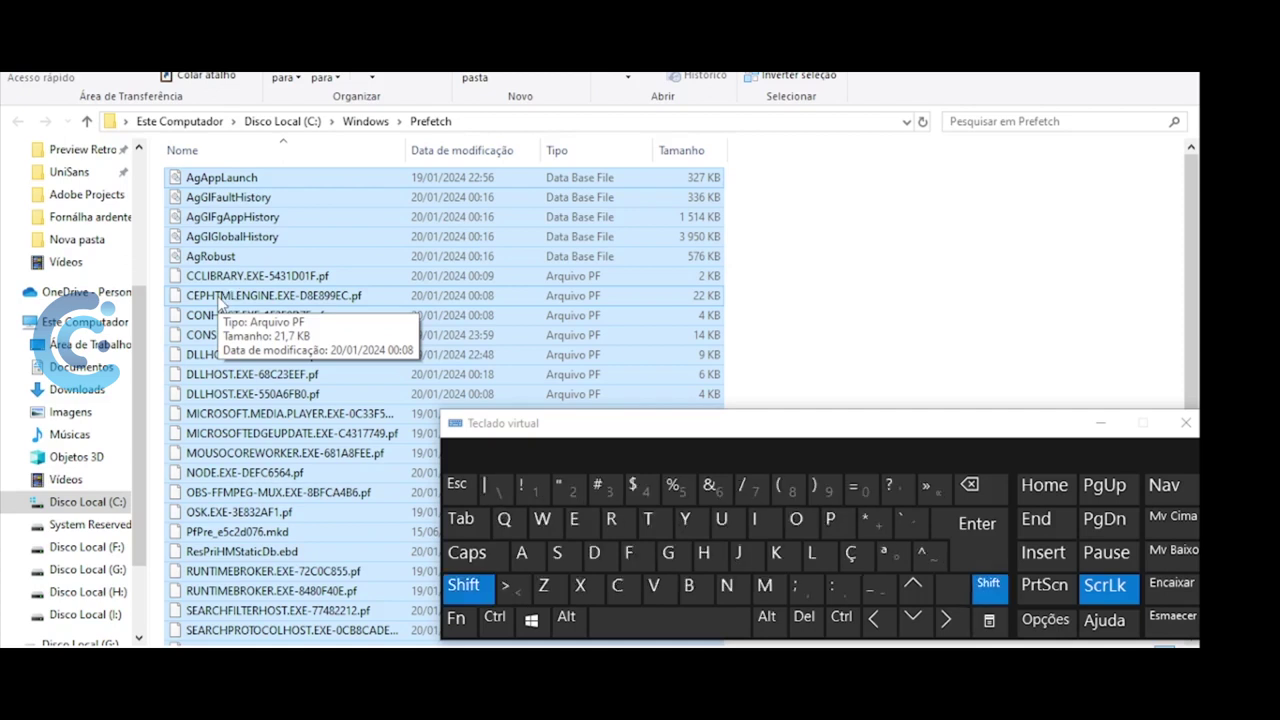
key(shift+Delete)
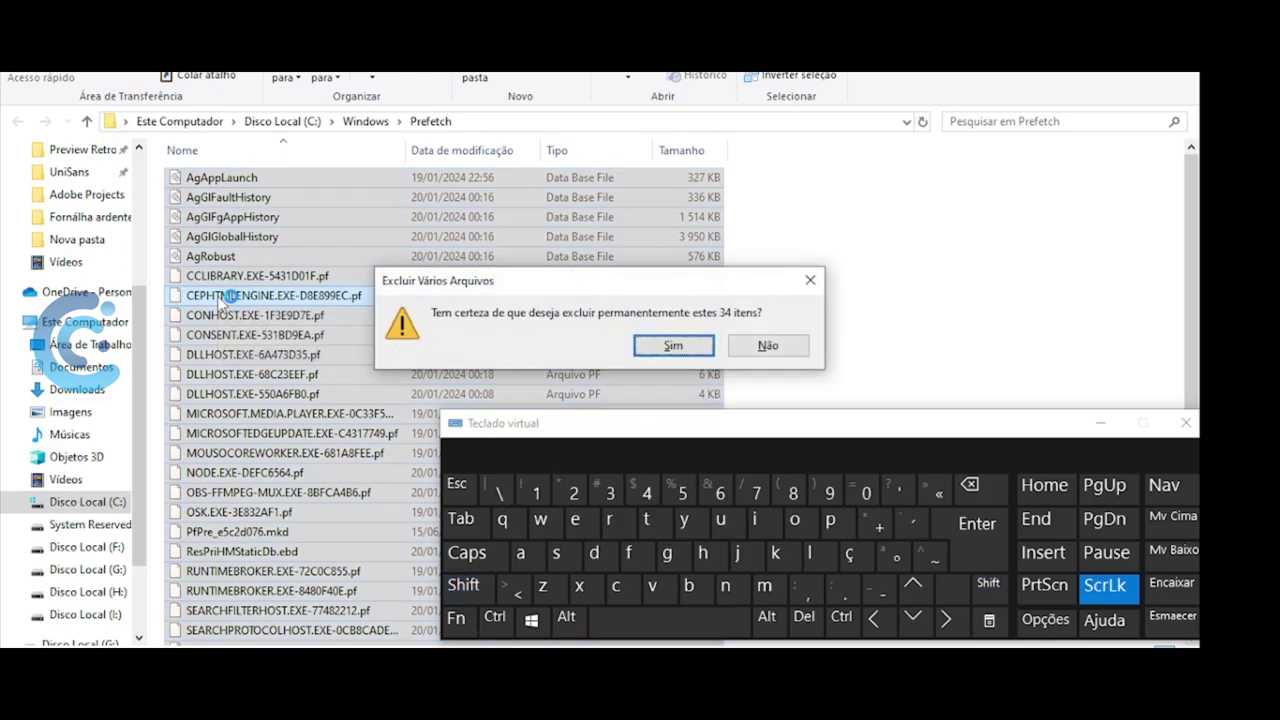
click(678, 345)
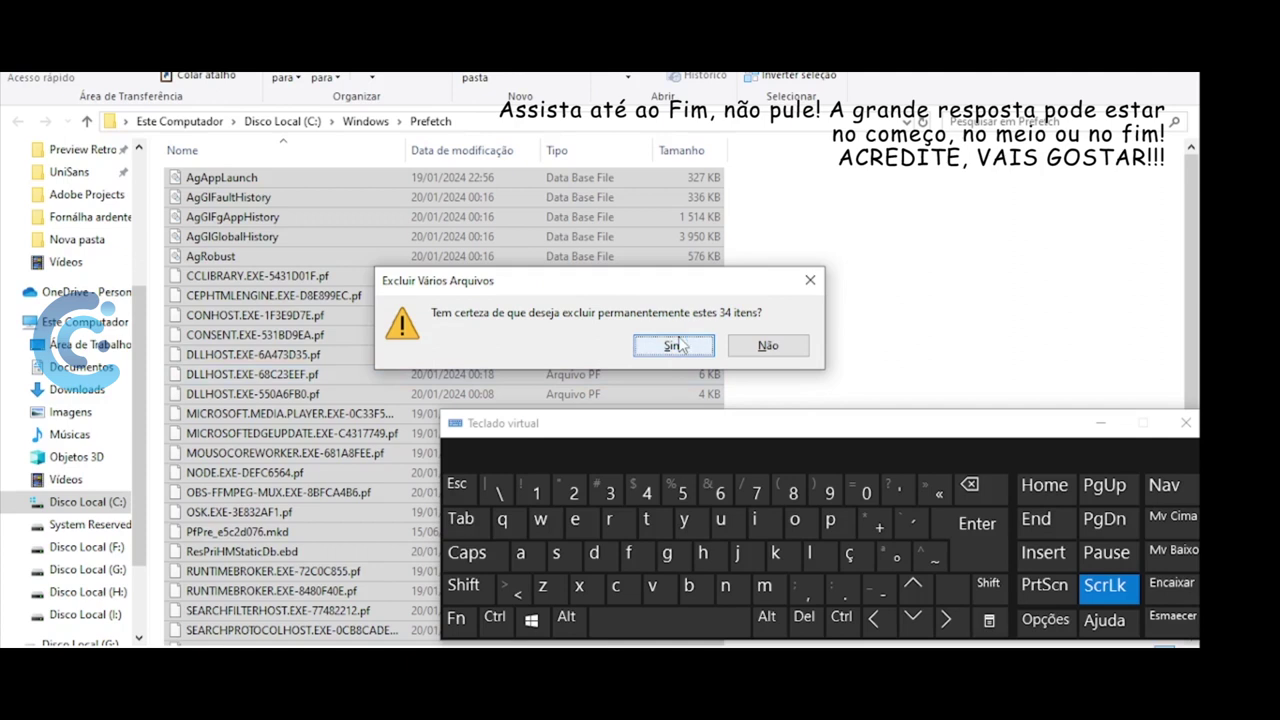
click(674, 345)
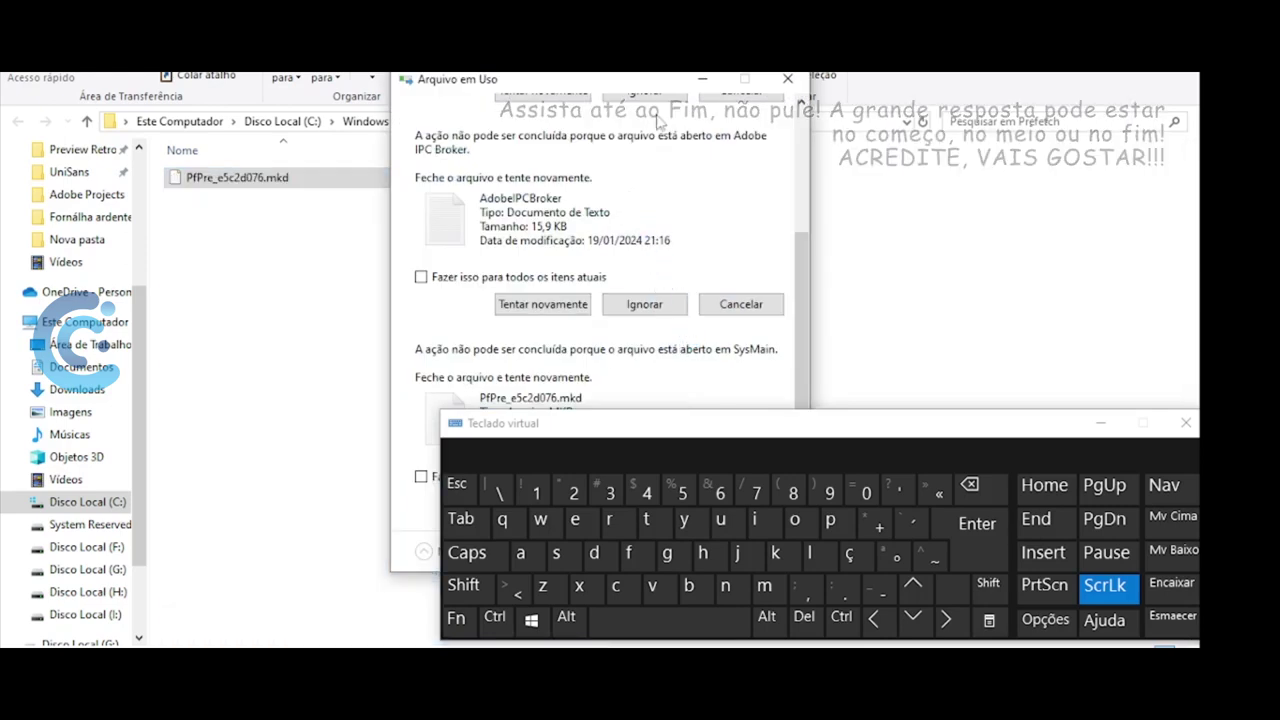
drag(632, 82, 753, 13)
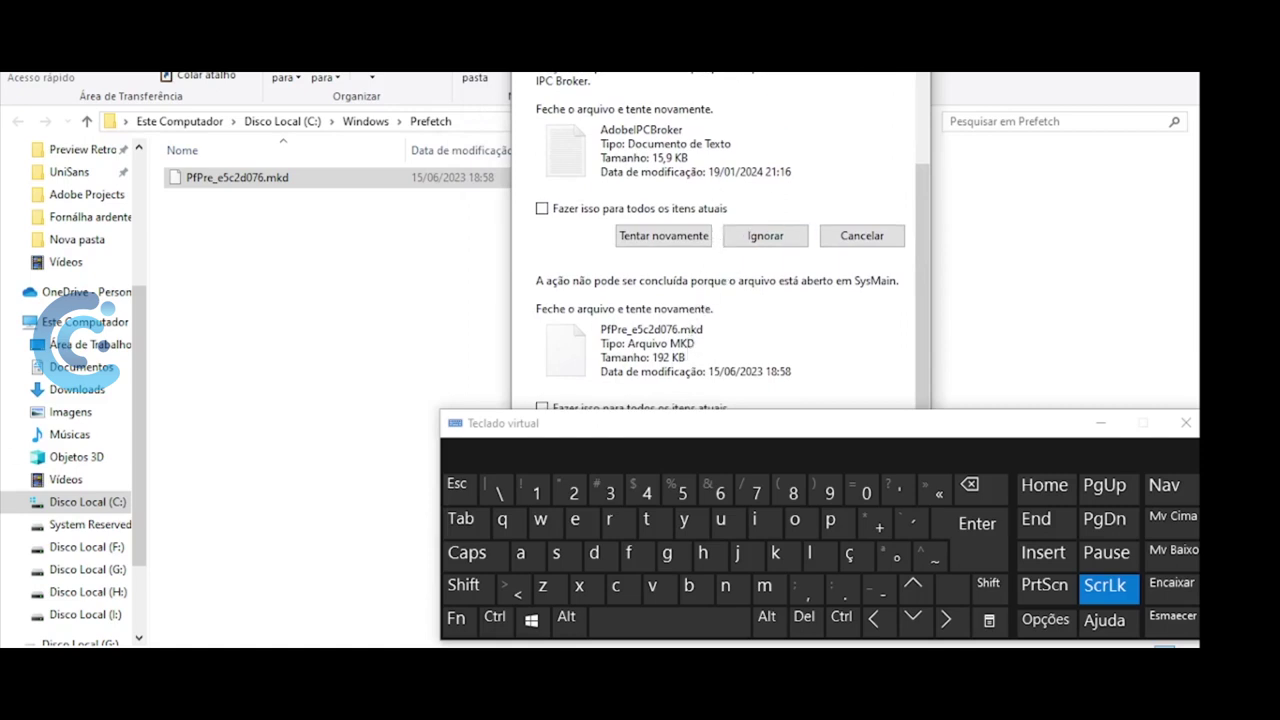
drag(700, 66, 721, 60)
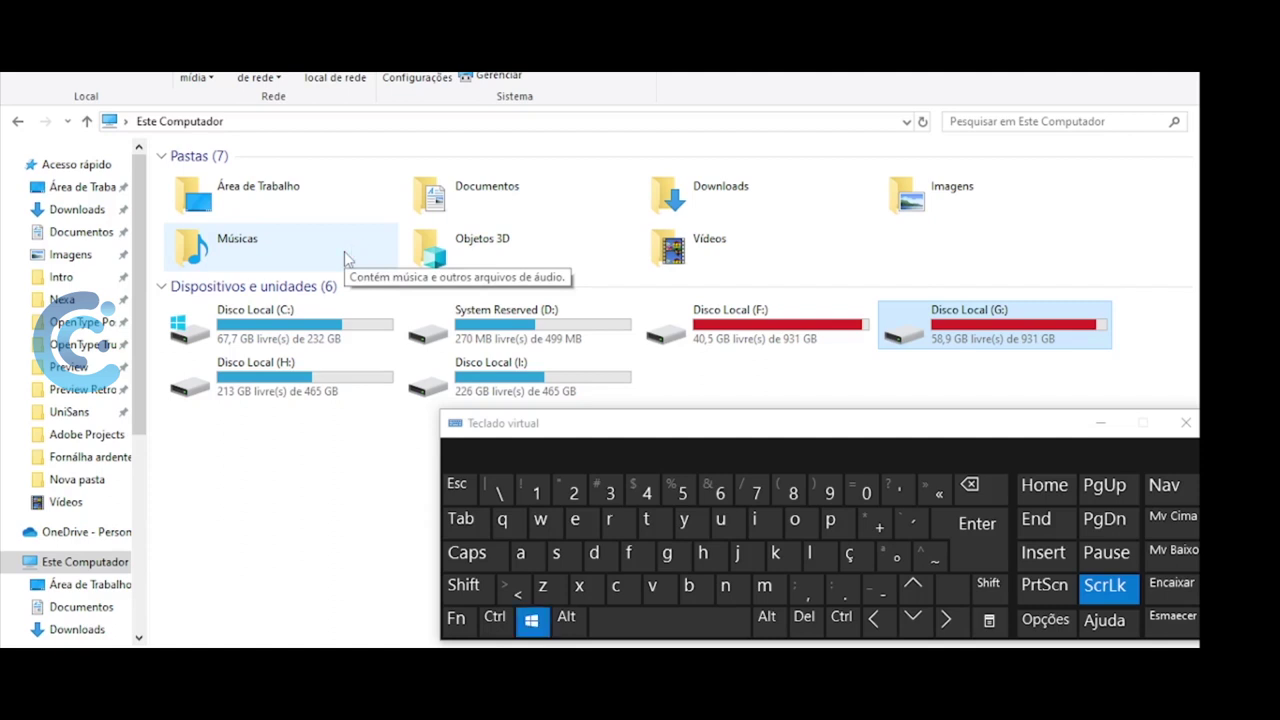
Open the Windows Temp folder with the Run command TEMP
key(super+r)
text(%appdata%)
key(Return)
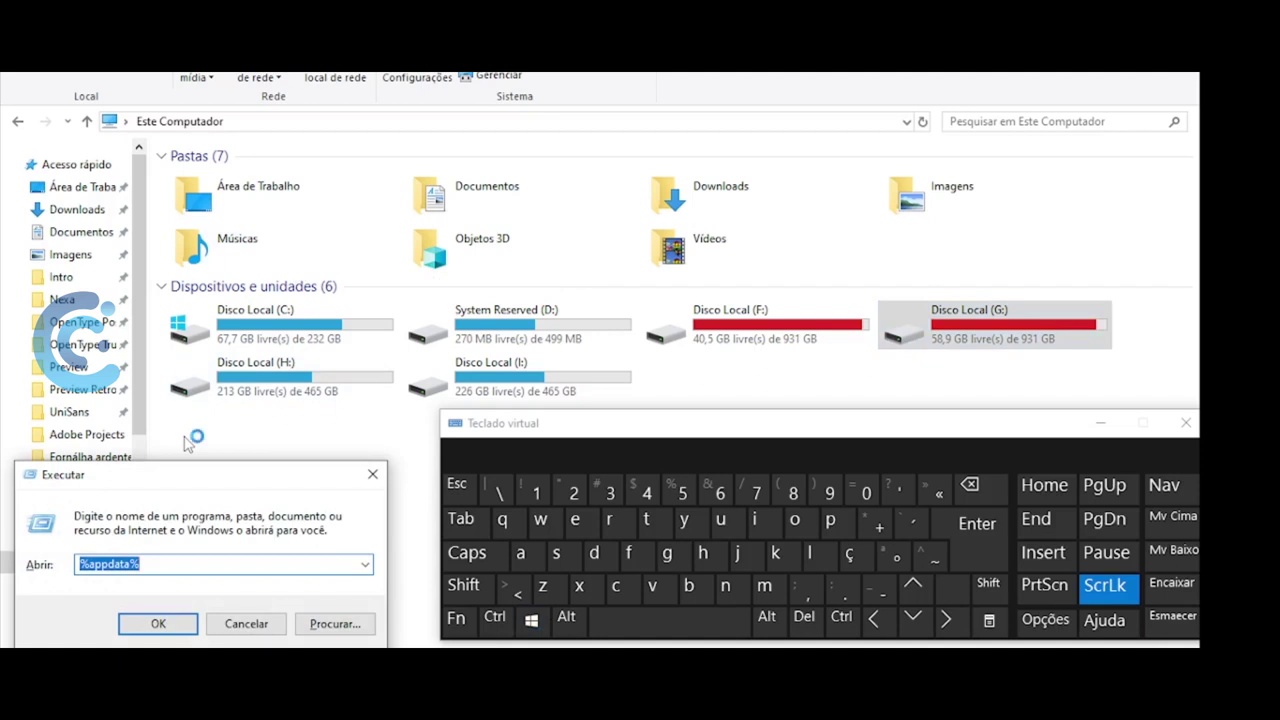
key(Down)
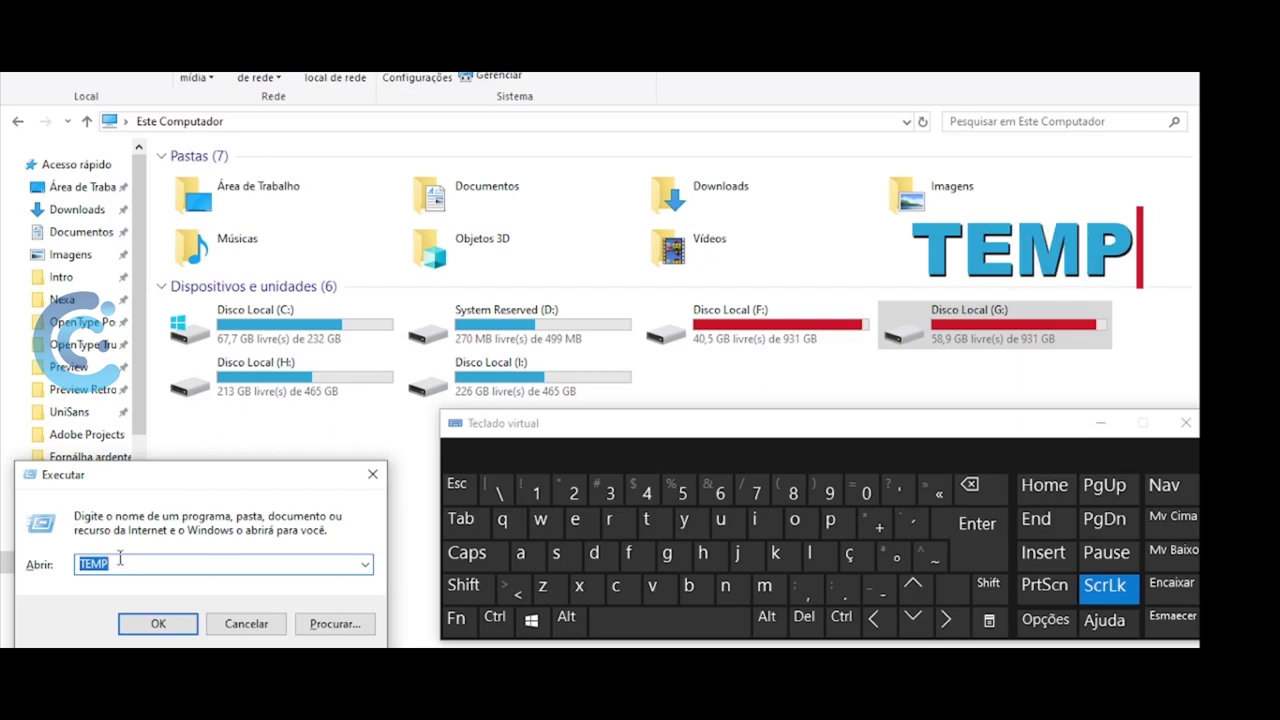
key(Return)
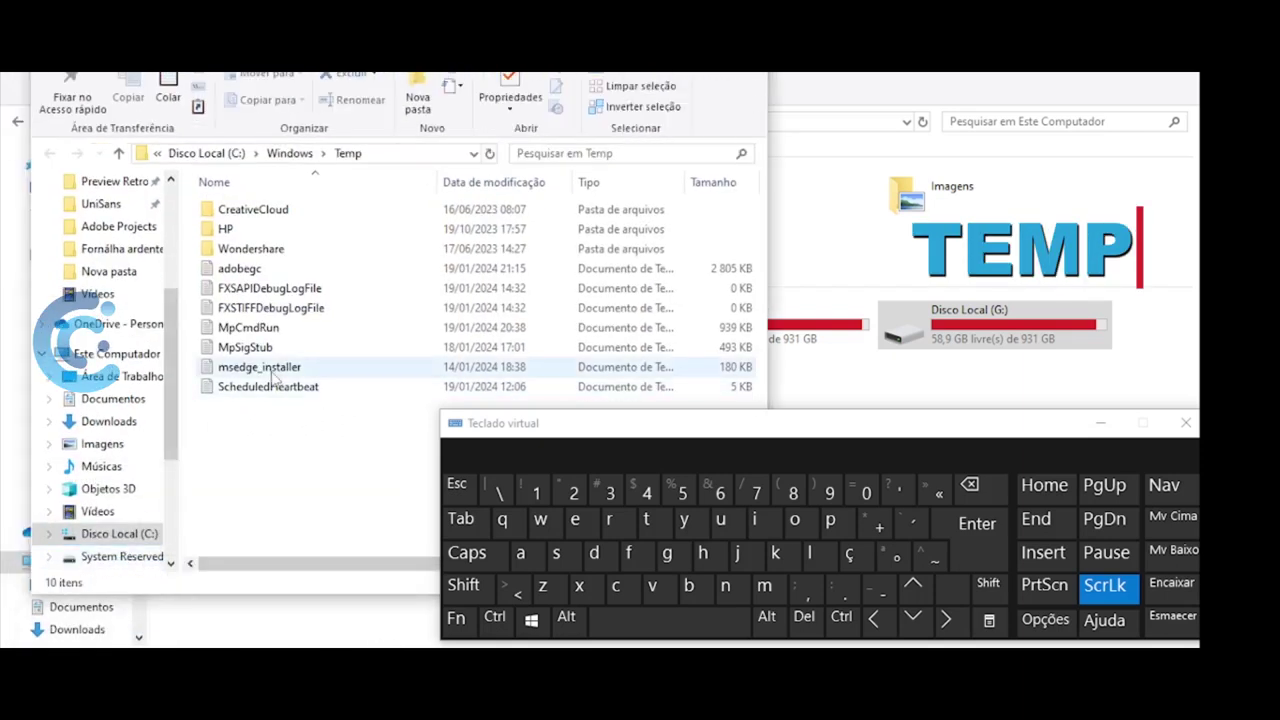
Try to permanently delete all items in the Windows Temp folder, dismiss the confirmation and close the folder
key(ctrl+a)
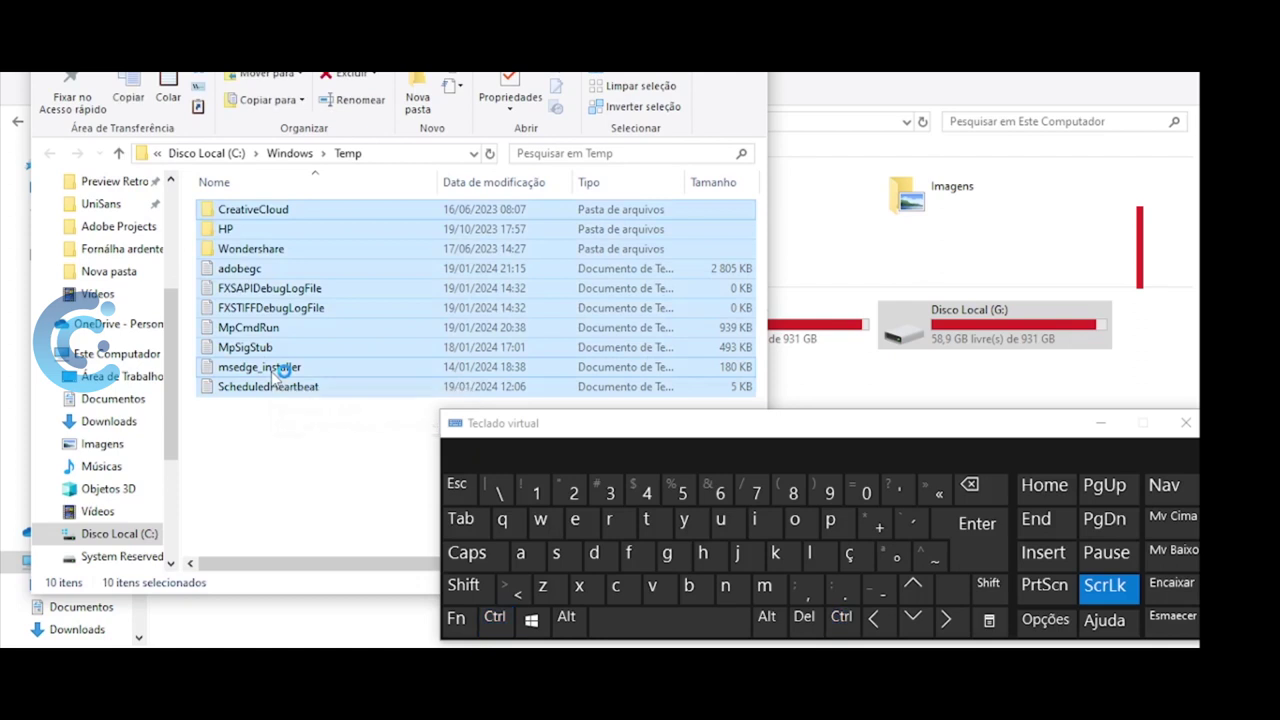
key(shift+Delete)
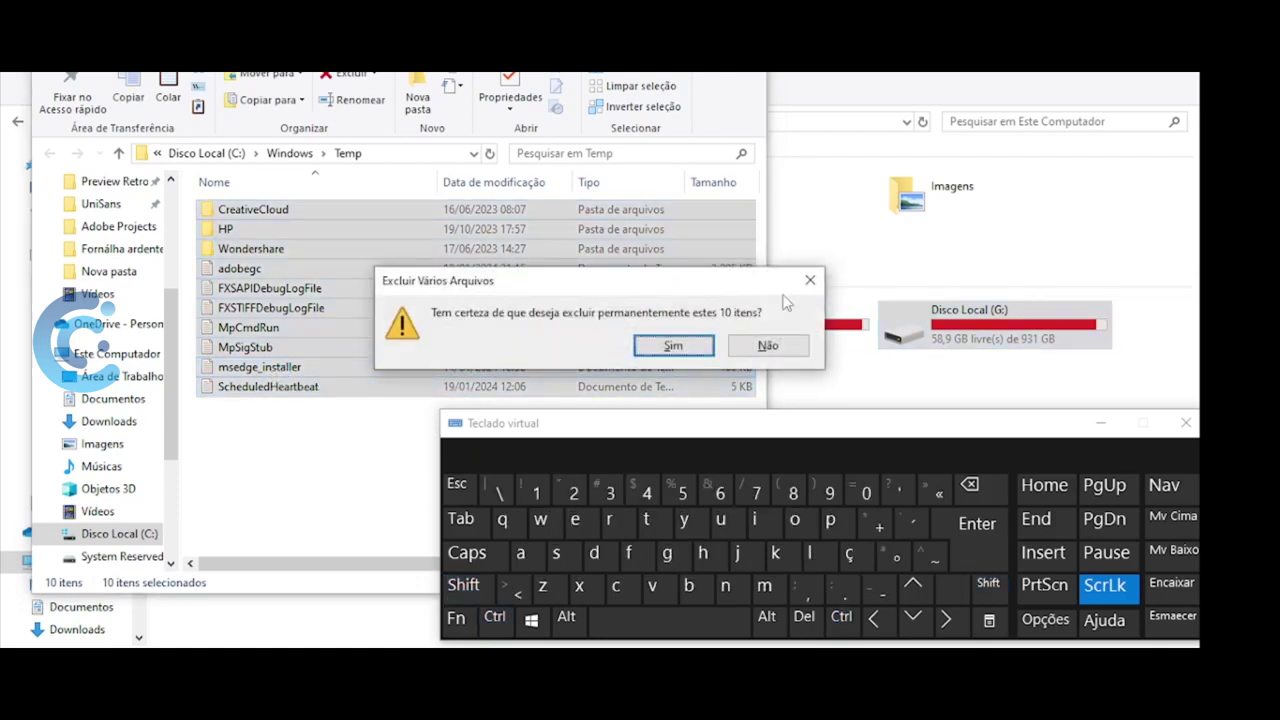
click(810, 280)
click(640, 205)
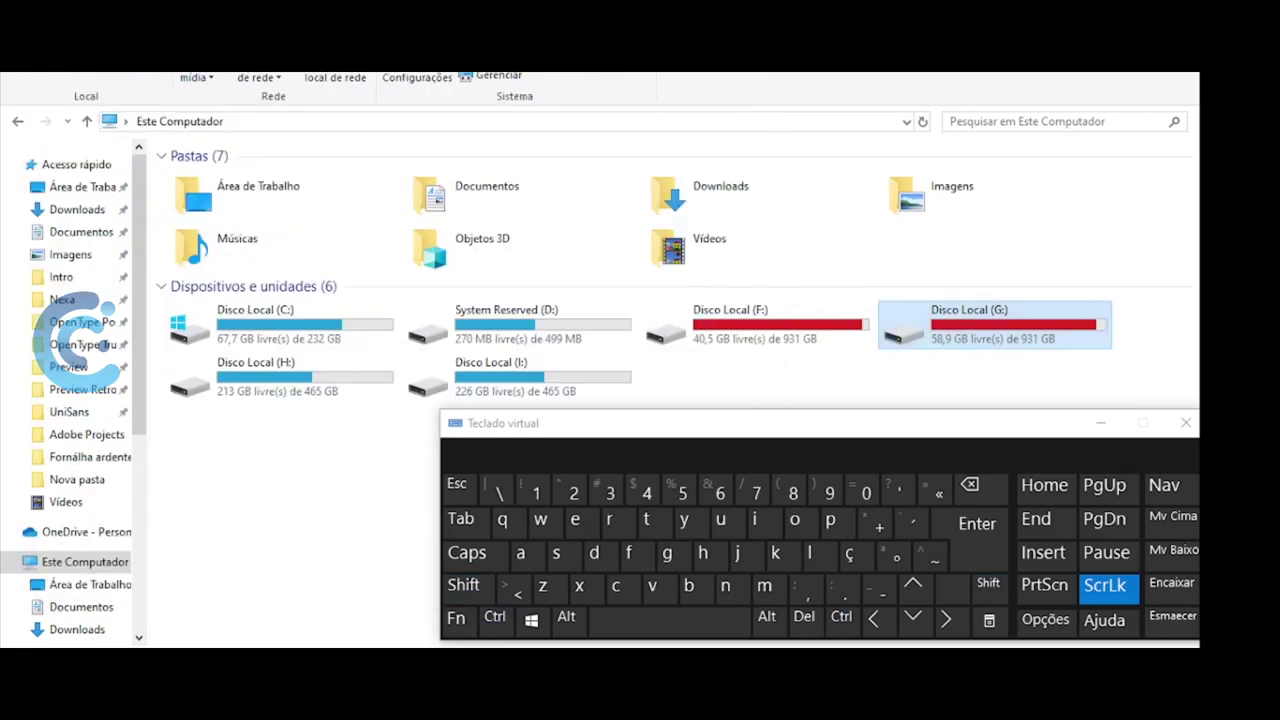
Open the AppData Local Temp folder by picking %TEMP% from the earlier Run commands
key(super+r)
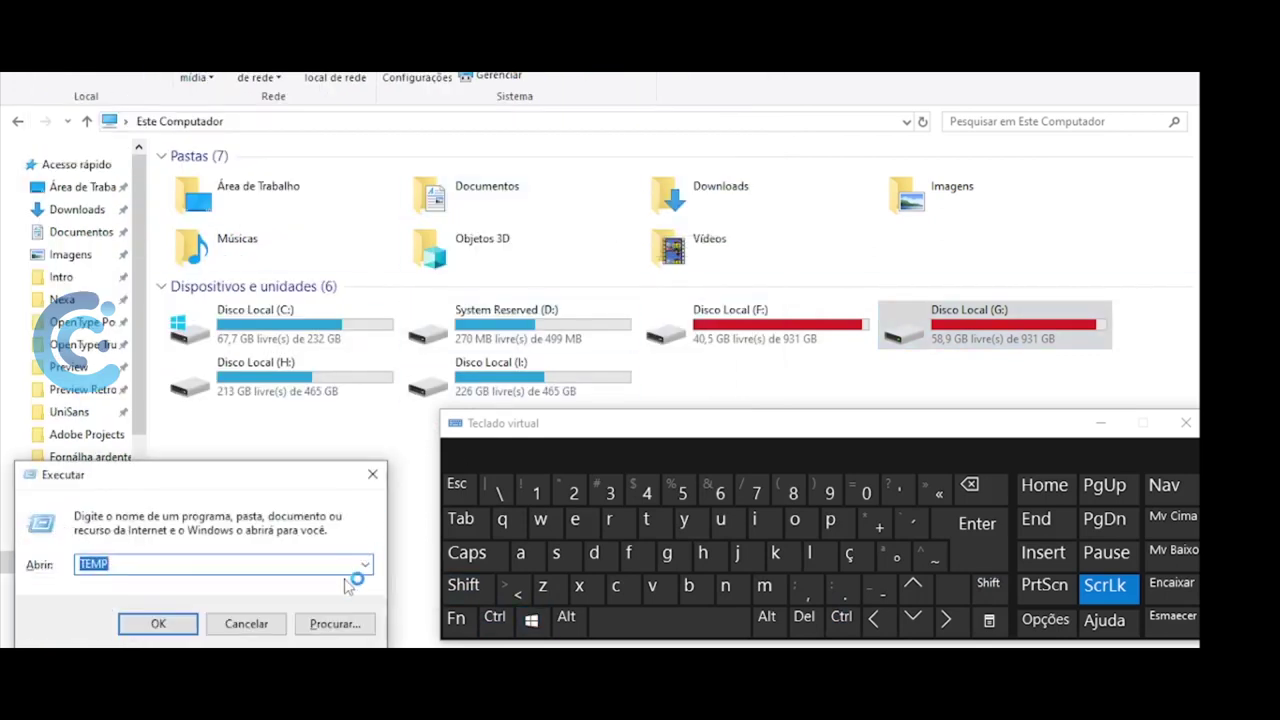
click(364, 567)
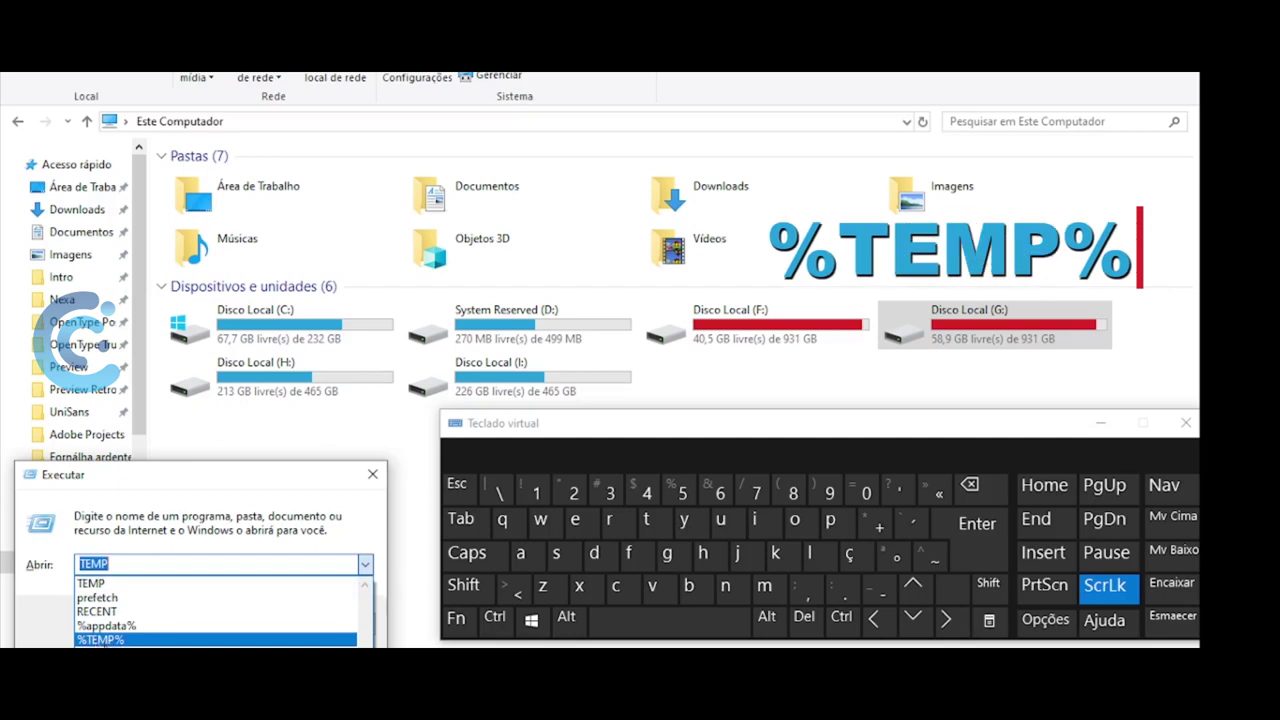
click(121, 640)
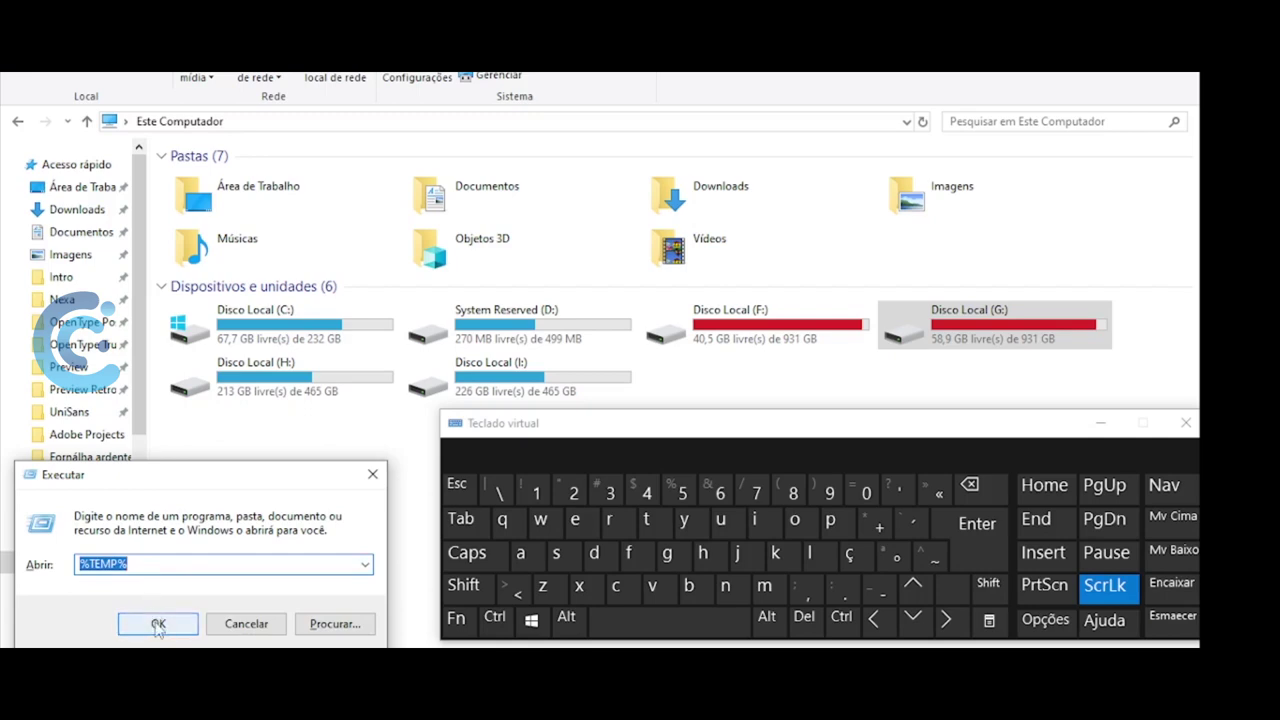
click(157, 624)
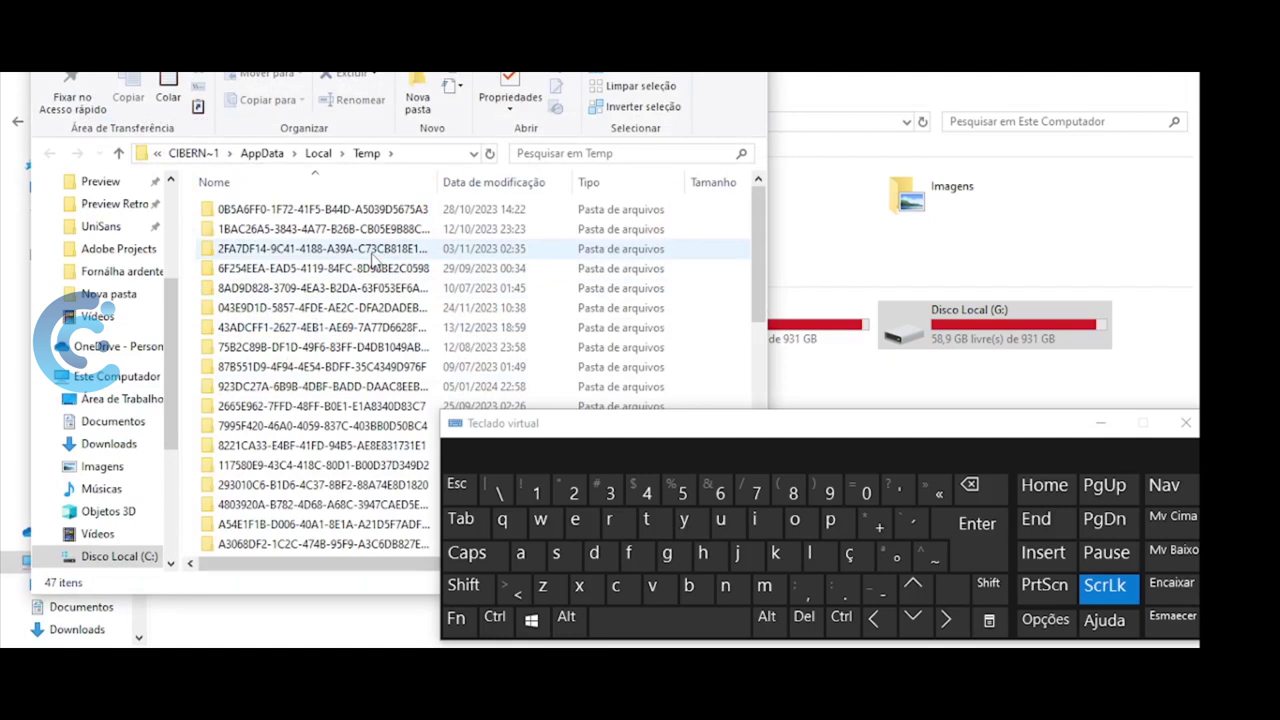
Try to permanently delete all items in the AppData Local Temp folder and dismiss the confirmation
key(ctrl+a)
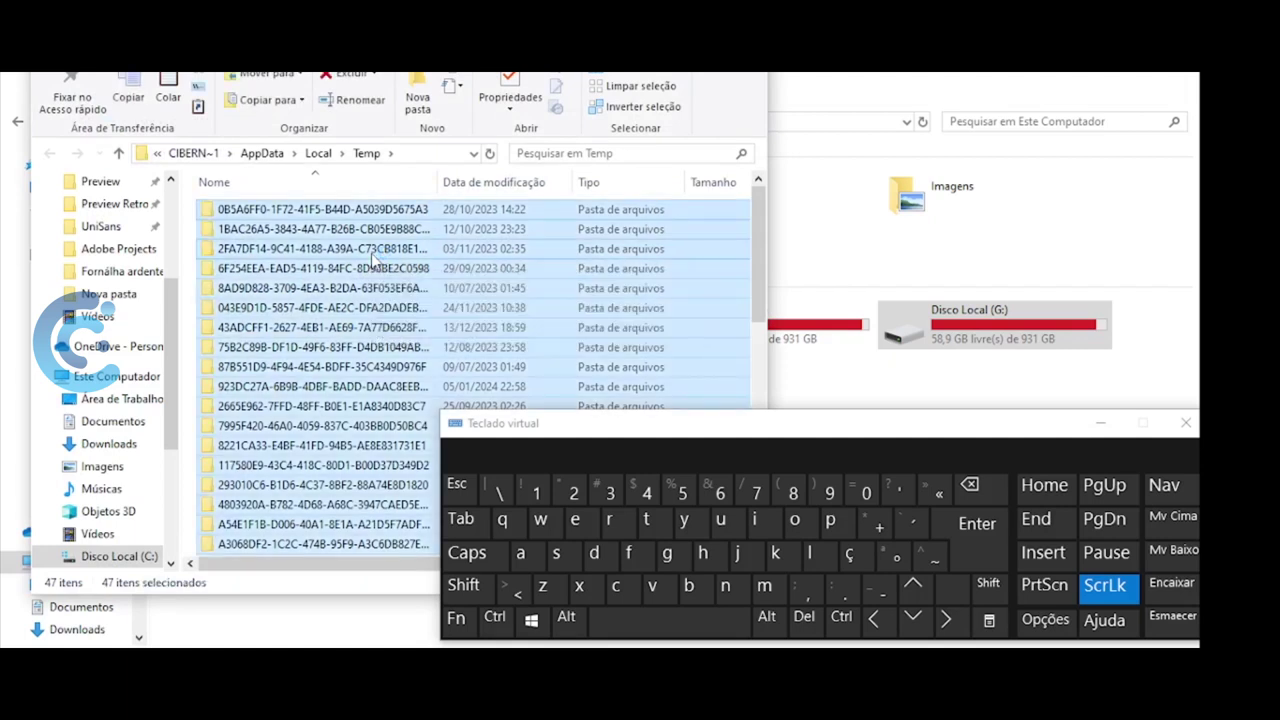
key(shift+Delete)
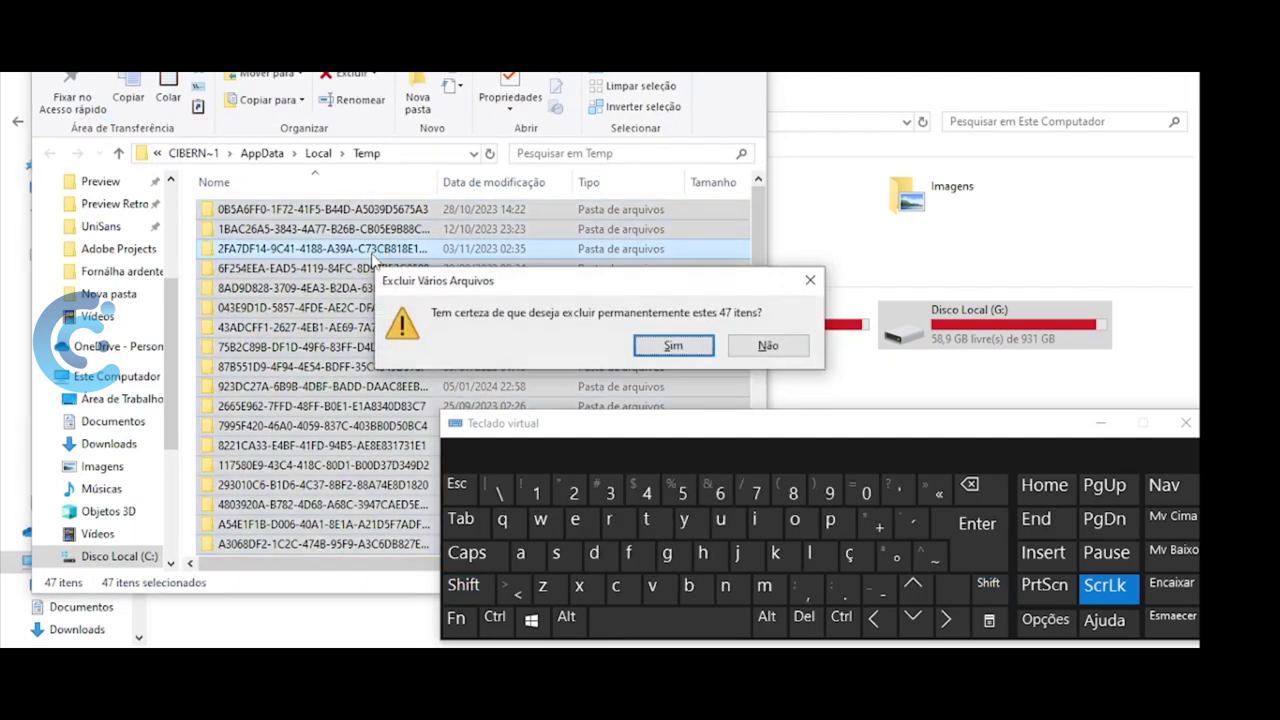
click(680, 346)
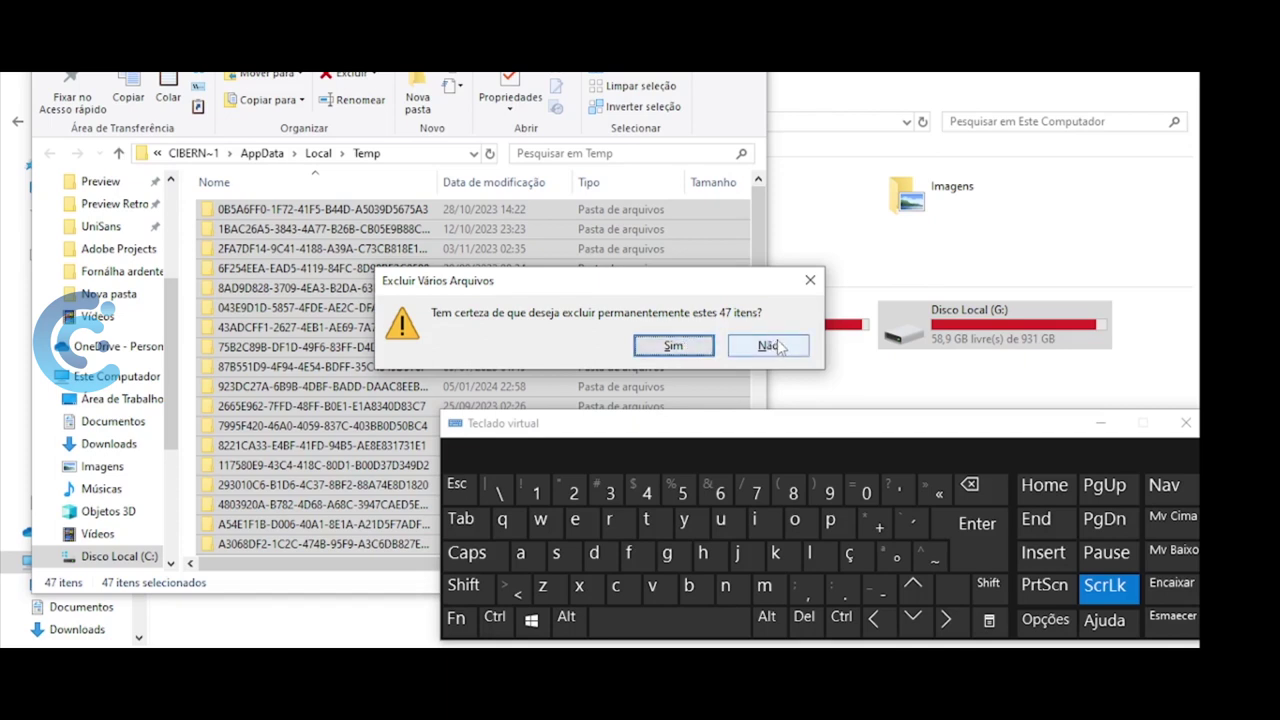
click(808, 282)
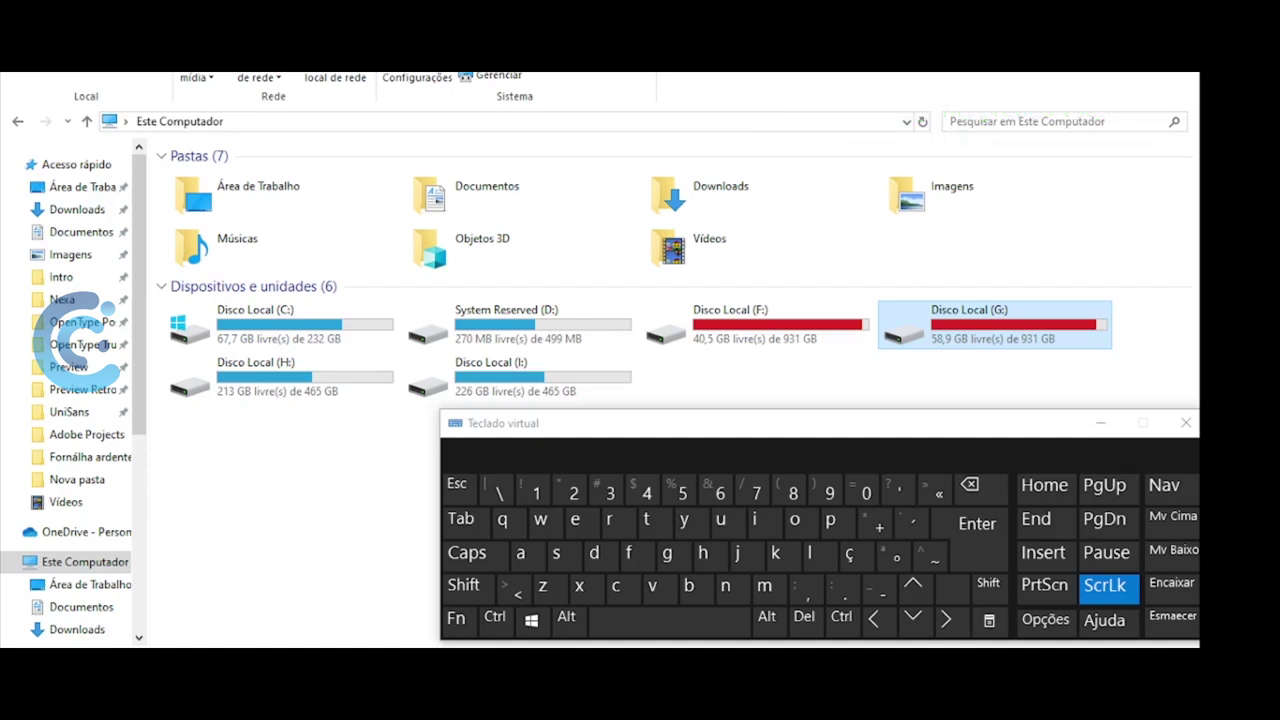
Open the AppData Roaming folder by picking its command from the earlier Run commands
key(super+r)
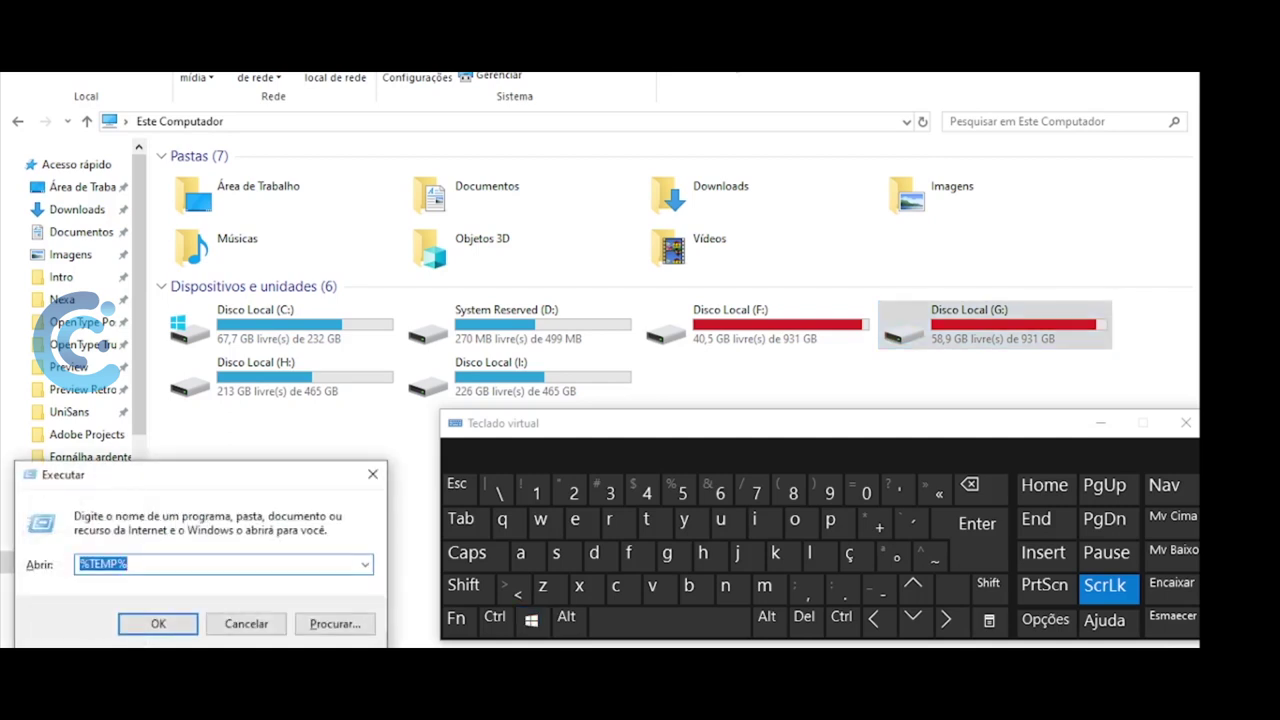
text(TEMP)
key(Down)
key(Down)
key(Down)
click(166, 632)
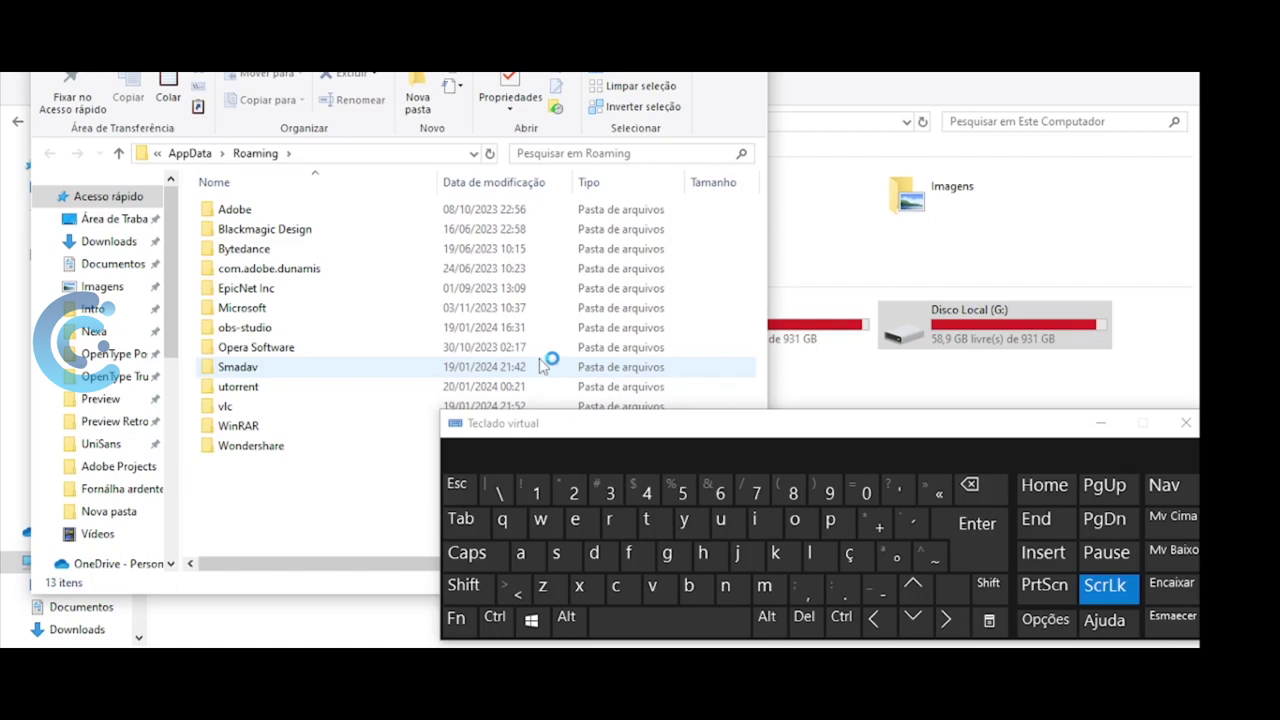
Open the Common folder inside Adobe and check the size of its Media Cache Files folder
double_click(371, 210)
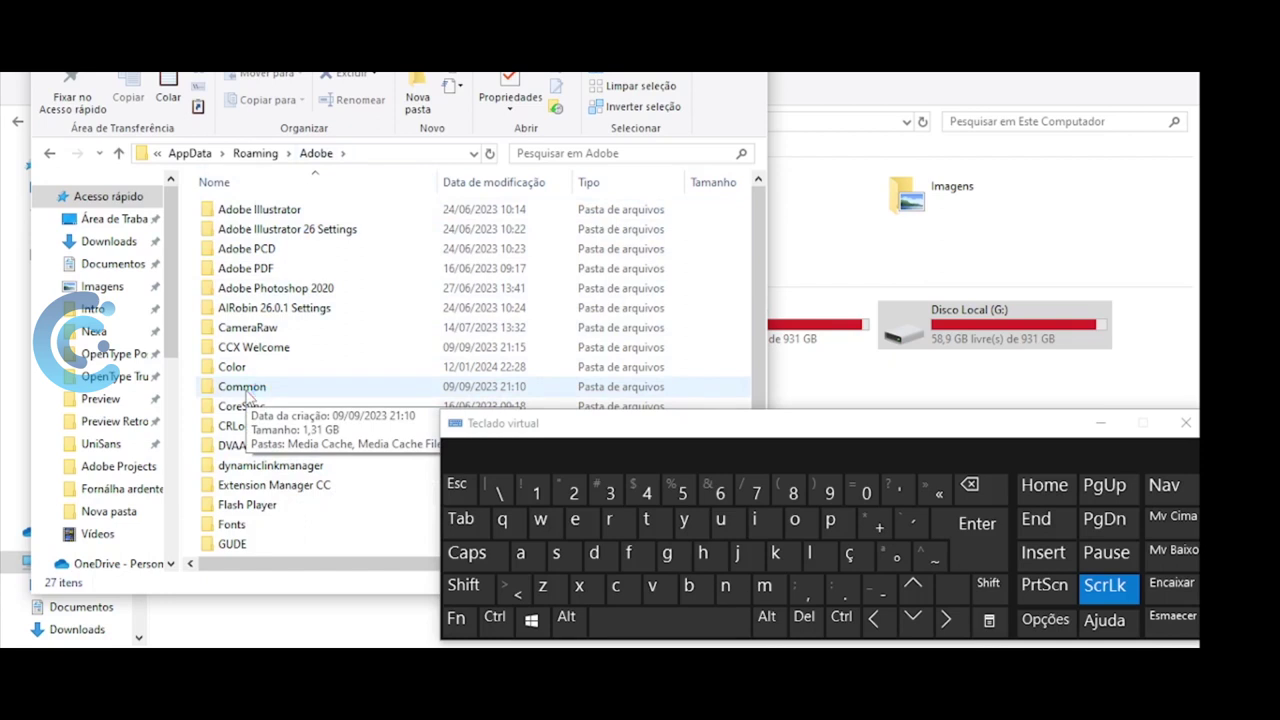
double_click(247, 389)
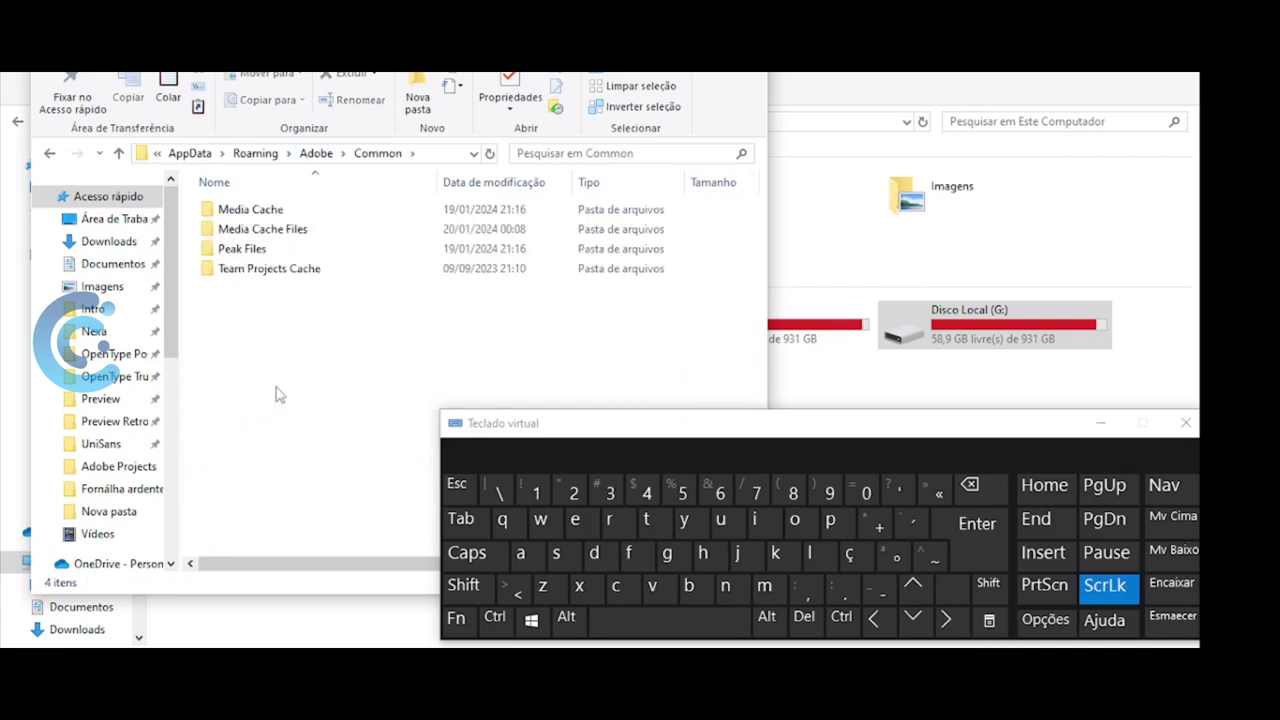
click(372, 230)
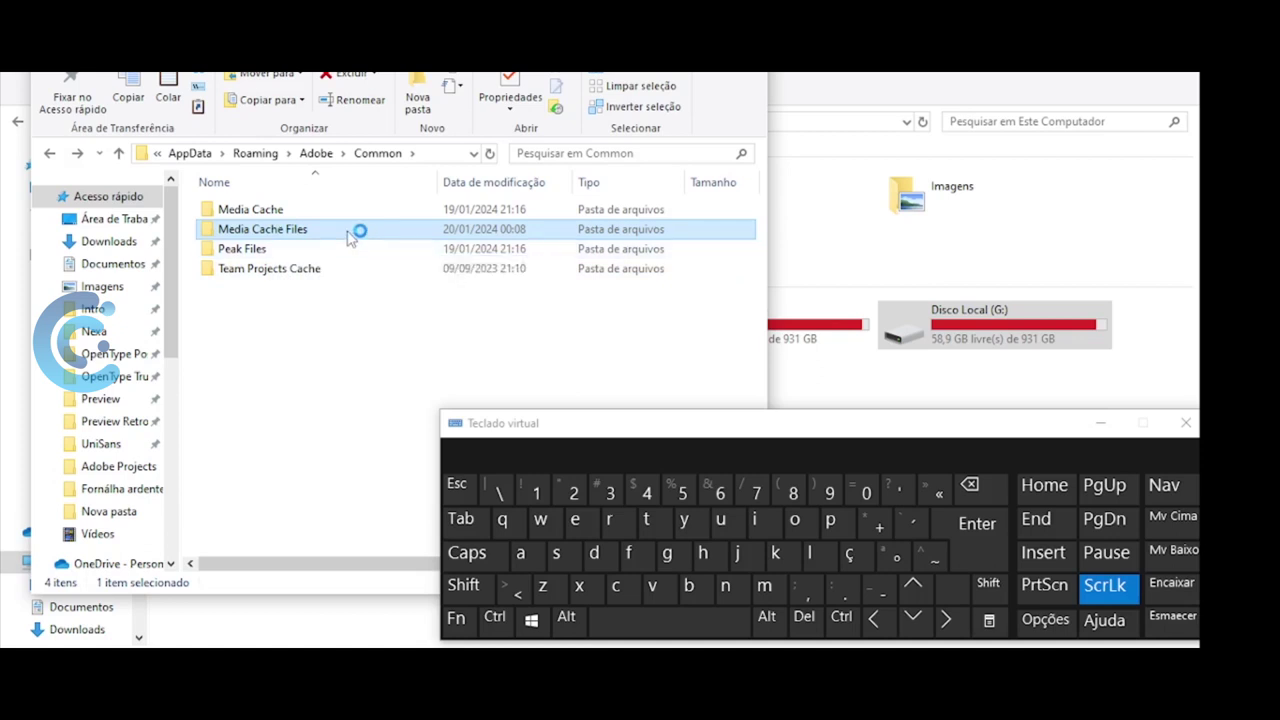
mouse_move(347, 238)
mouse_move(300, 231)
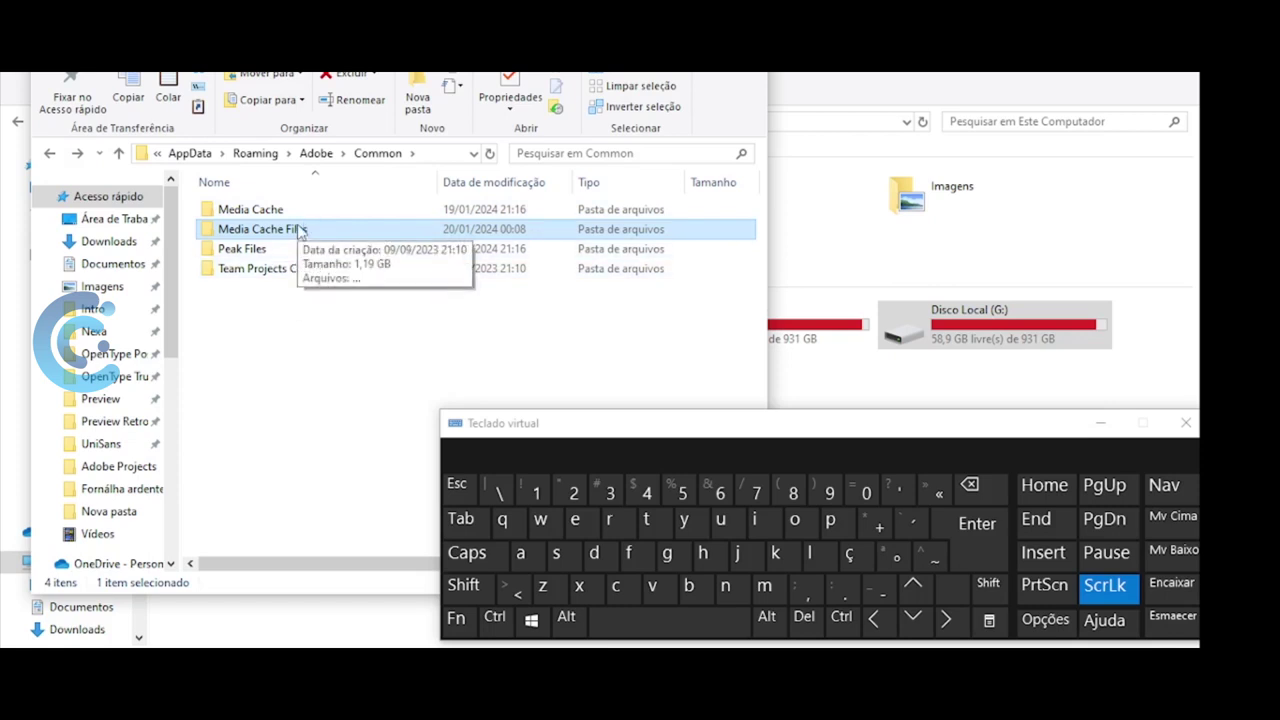
Open the Media Cache Files folder and select all of its files
double_click(300, 231)
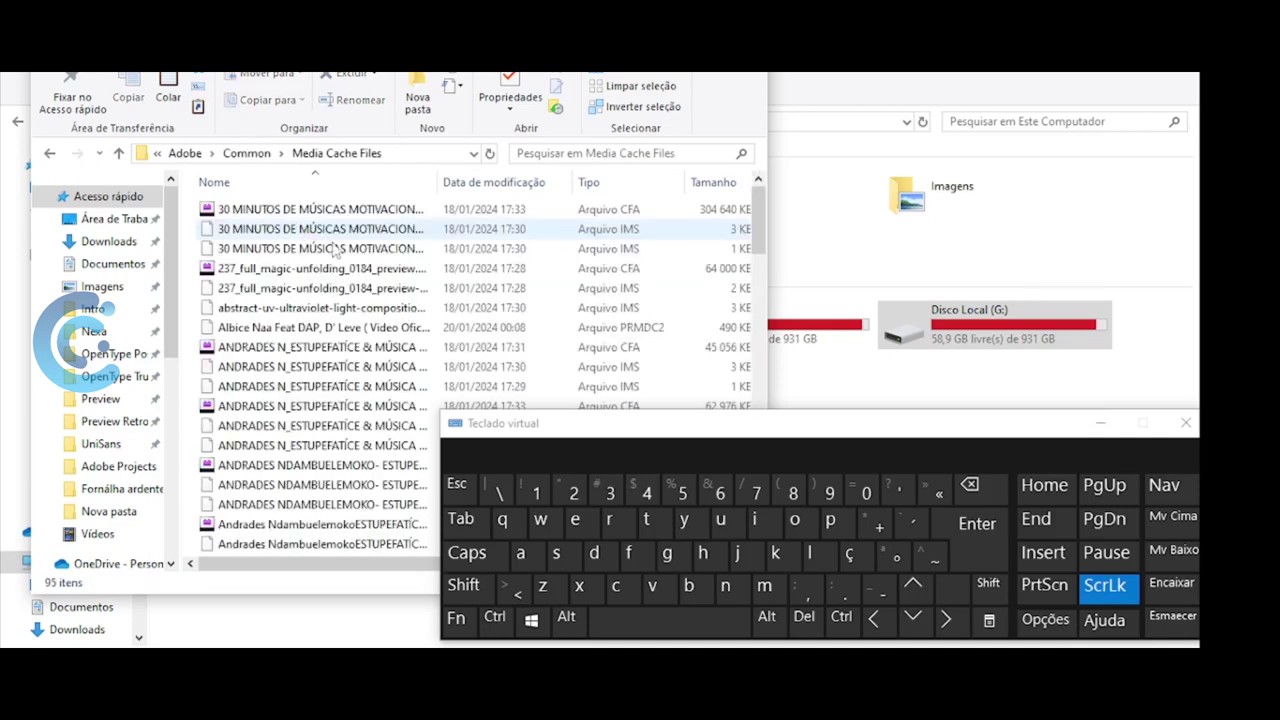
mouse_move(402, 315)
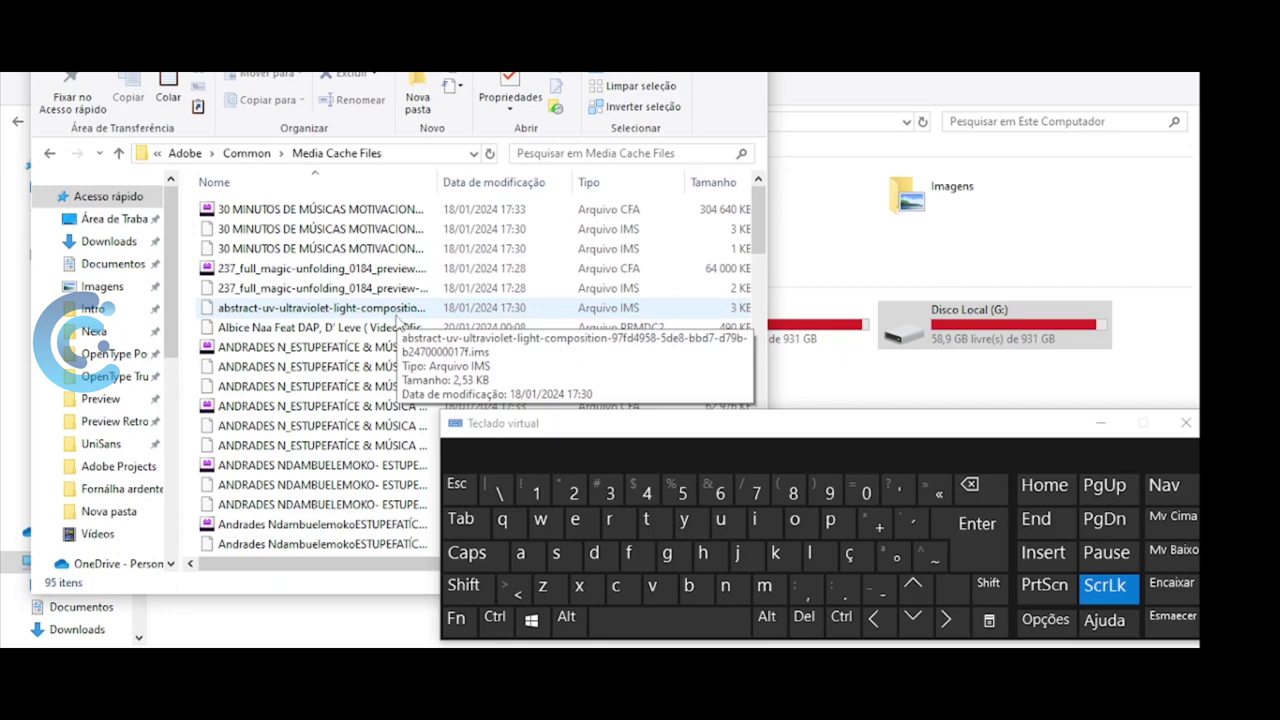
key(ctrl+a)
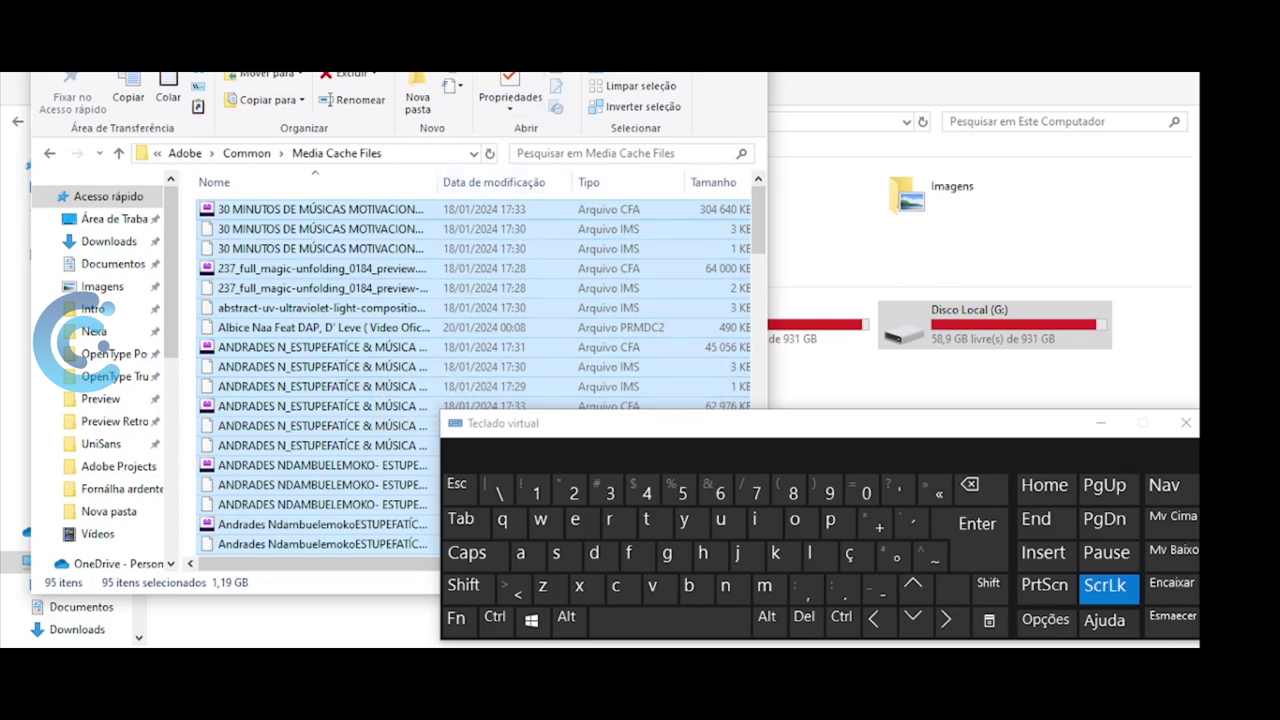
Move the Media Cache Files window aside to view the drives' free space, and move it back
drag(622, 20, 649, 442)
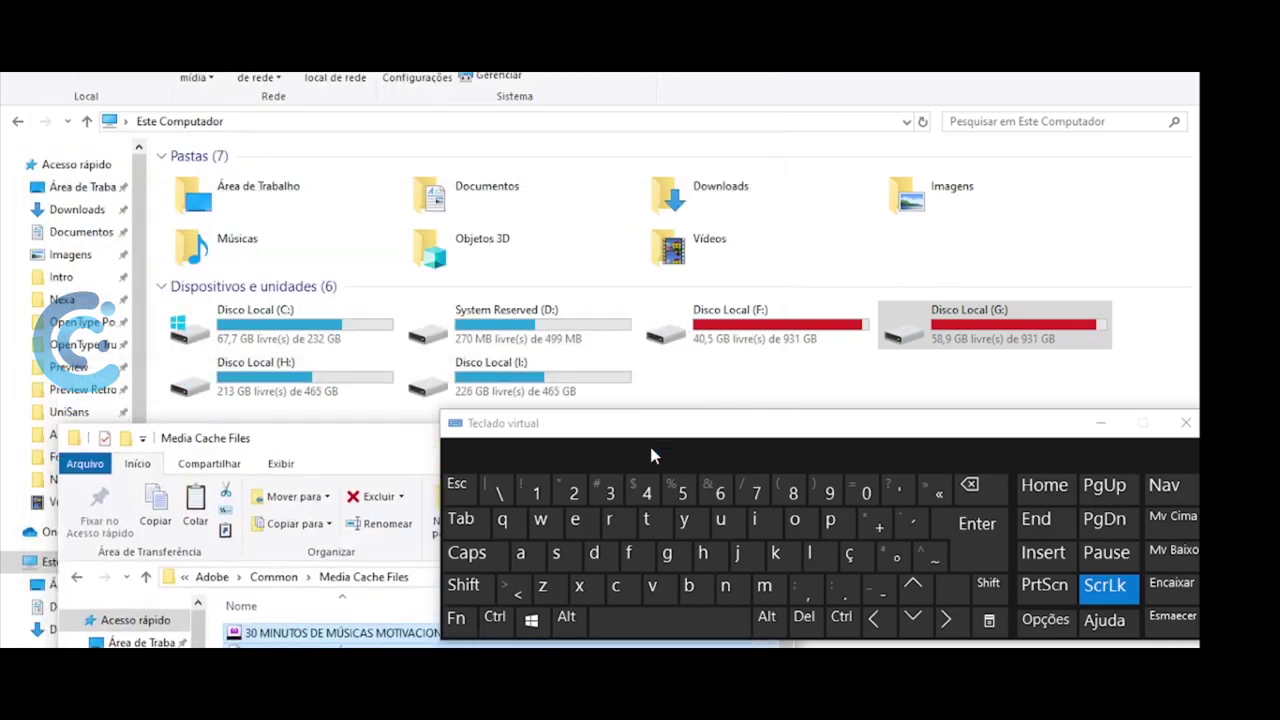
double_click(326, 345)
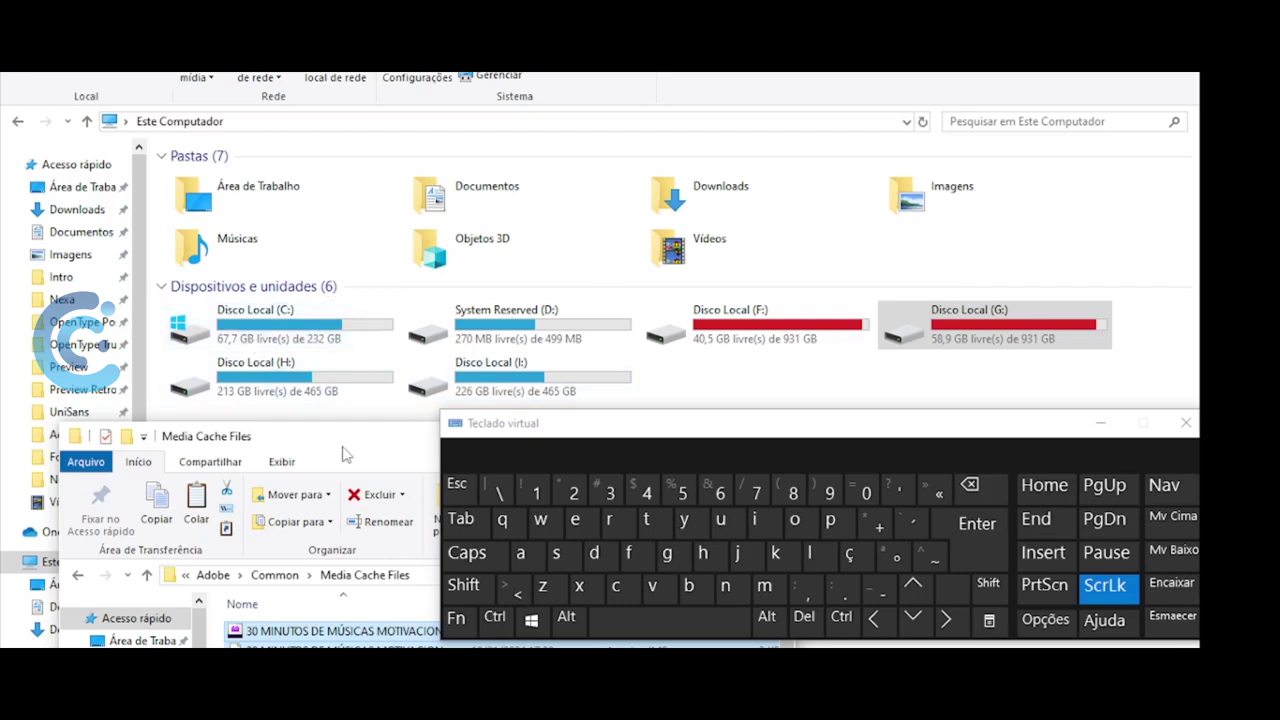
drag(348, 446, 356, 74)
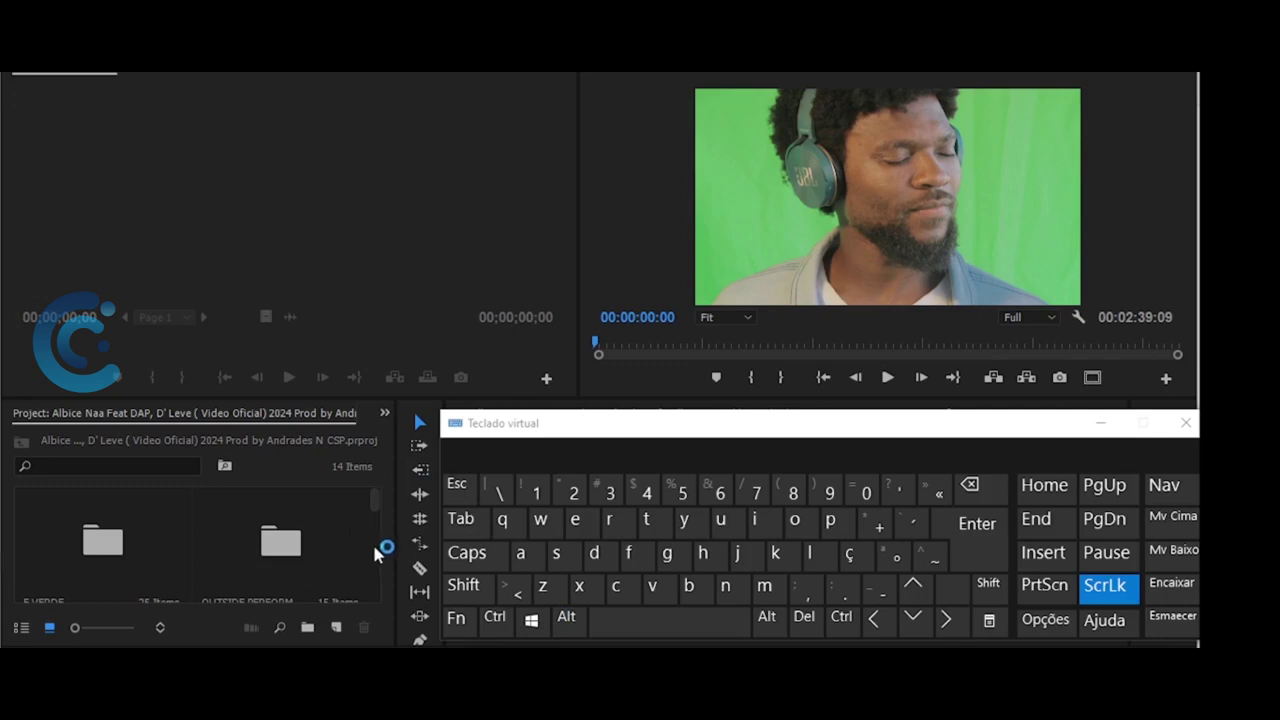
Switch to the open Premiere Pro project and move the on-screen keyboard off its timeline to view the sequence
mouse_move(375, 670)
click(340, 630)
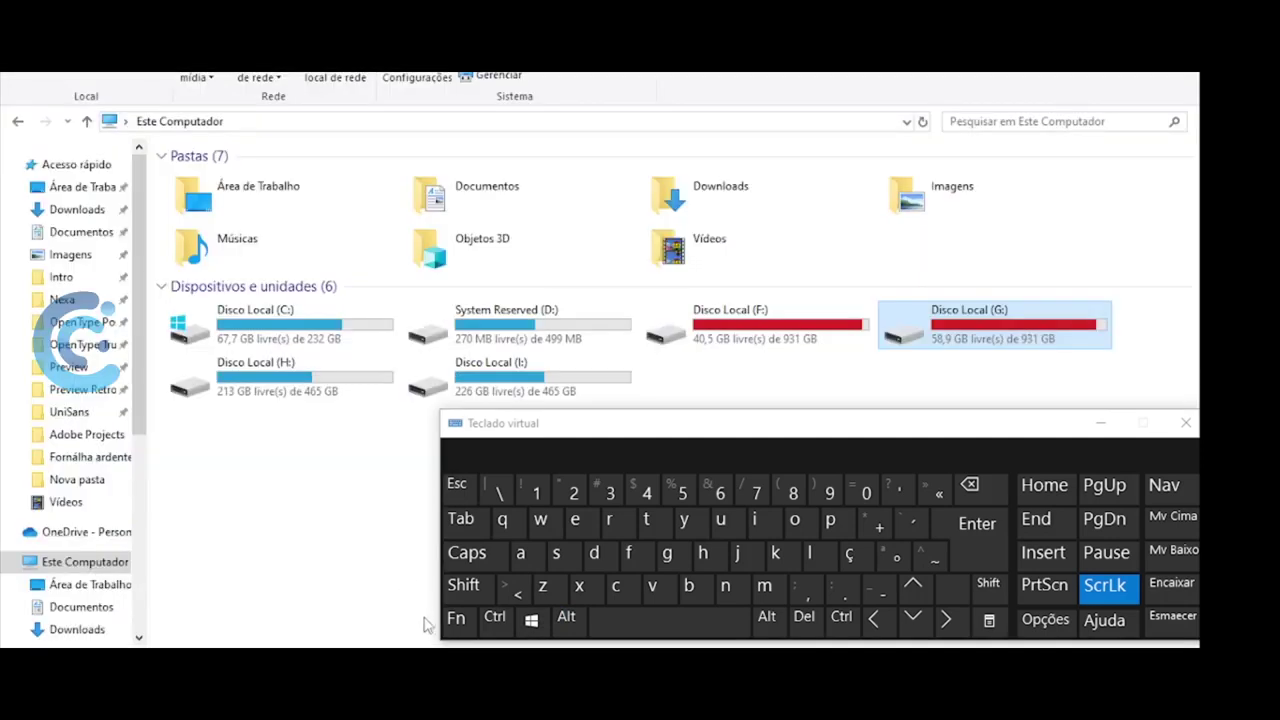
mouse_move(375, 670)
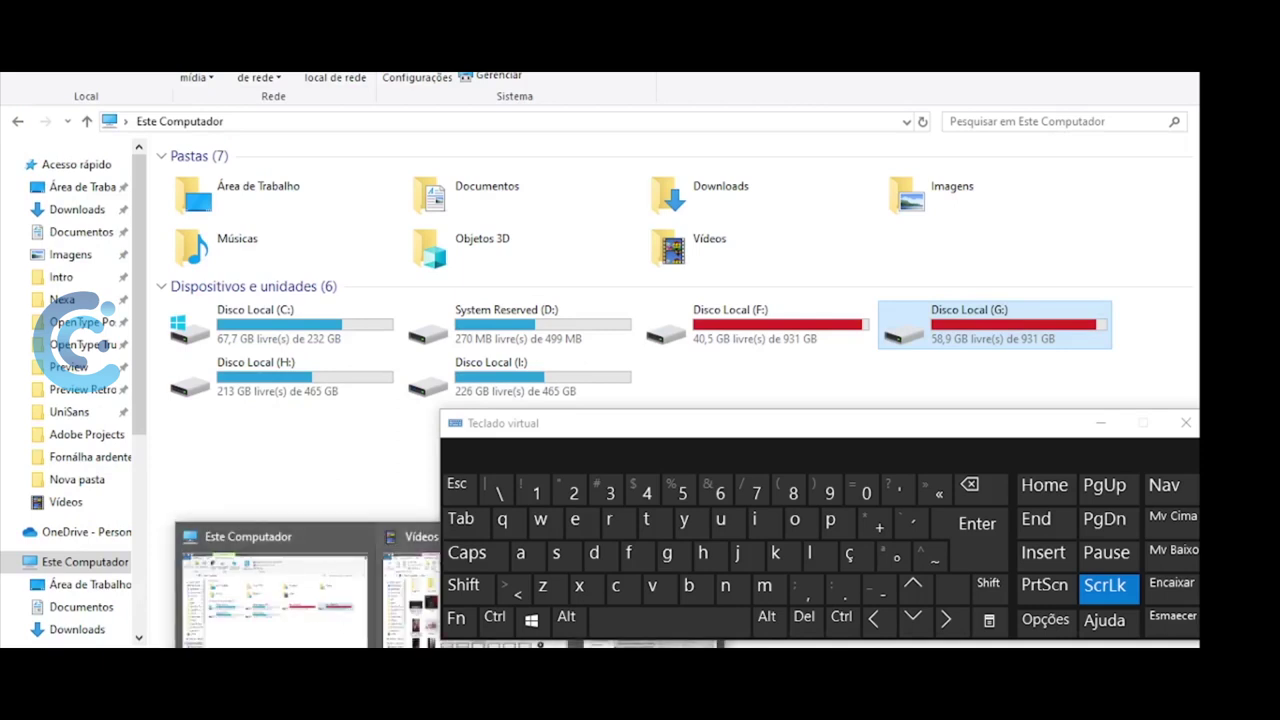
click(415, 590)
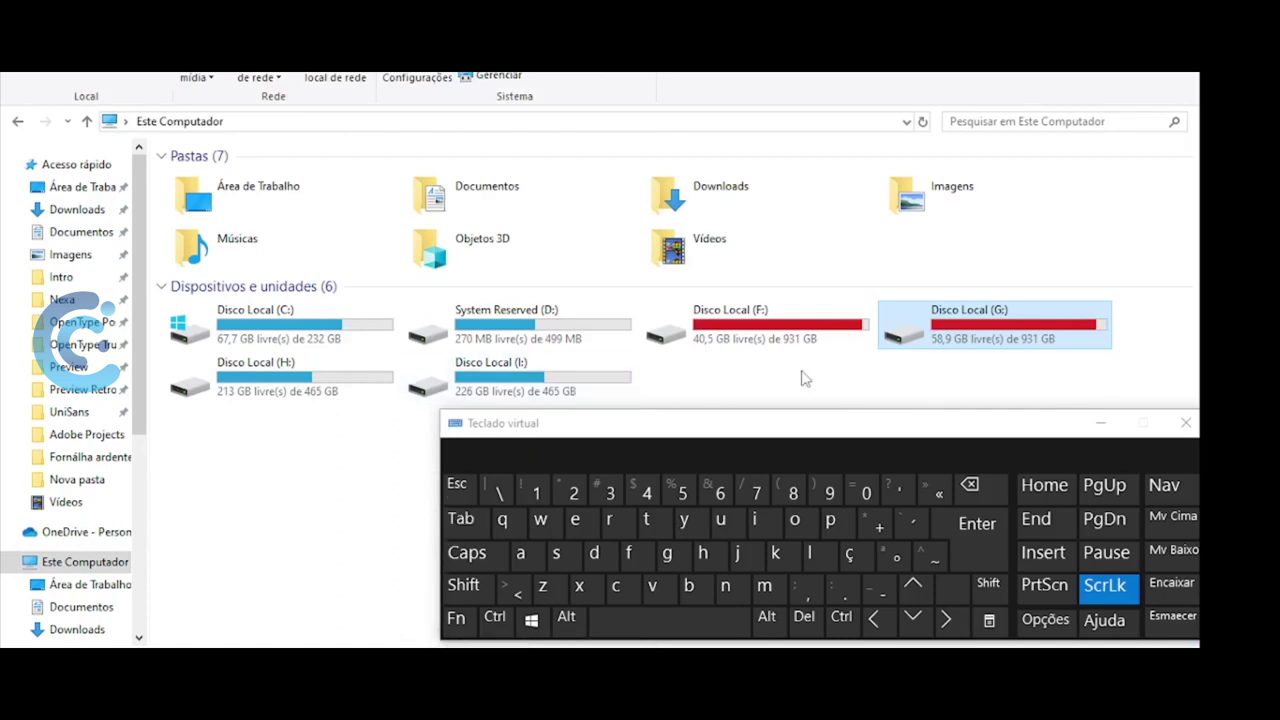
mouse_move(372, 655)
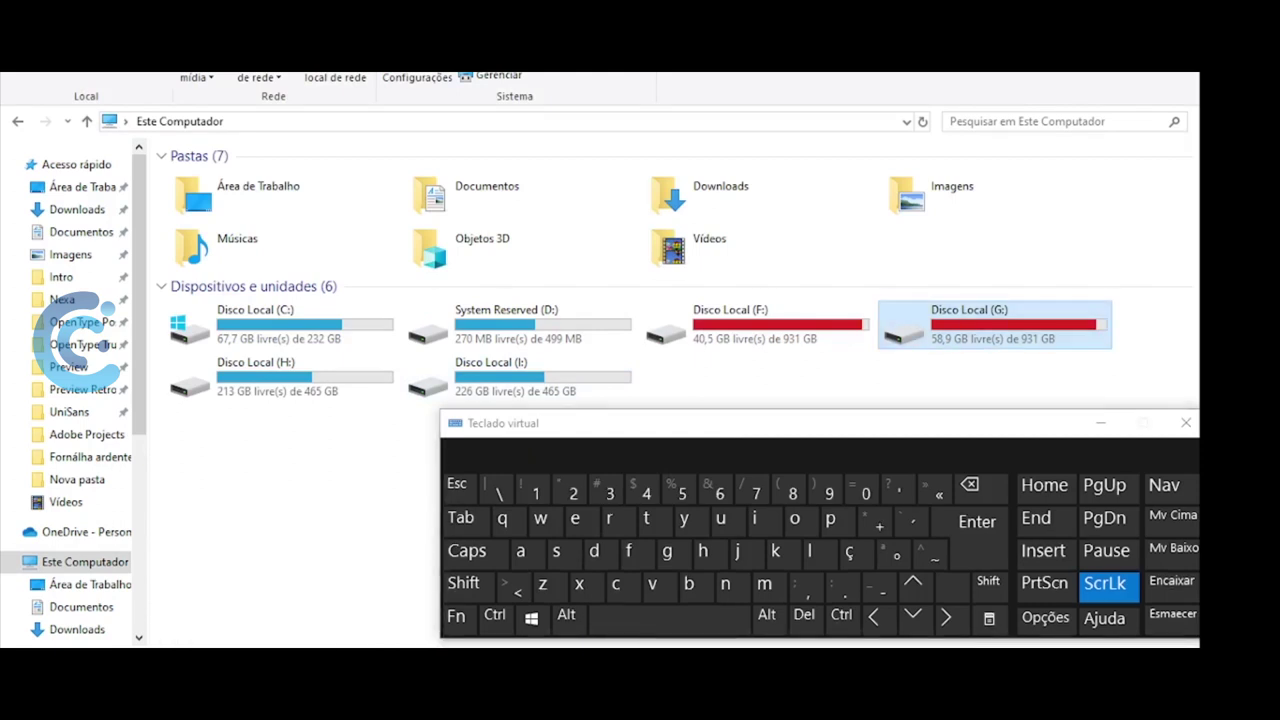
key(alt+Tab)
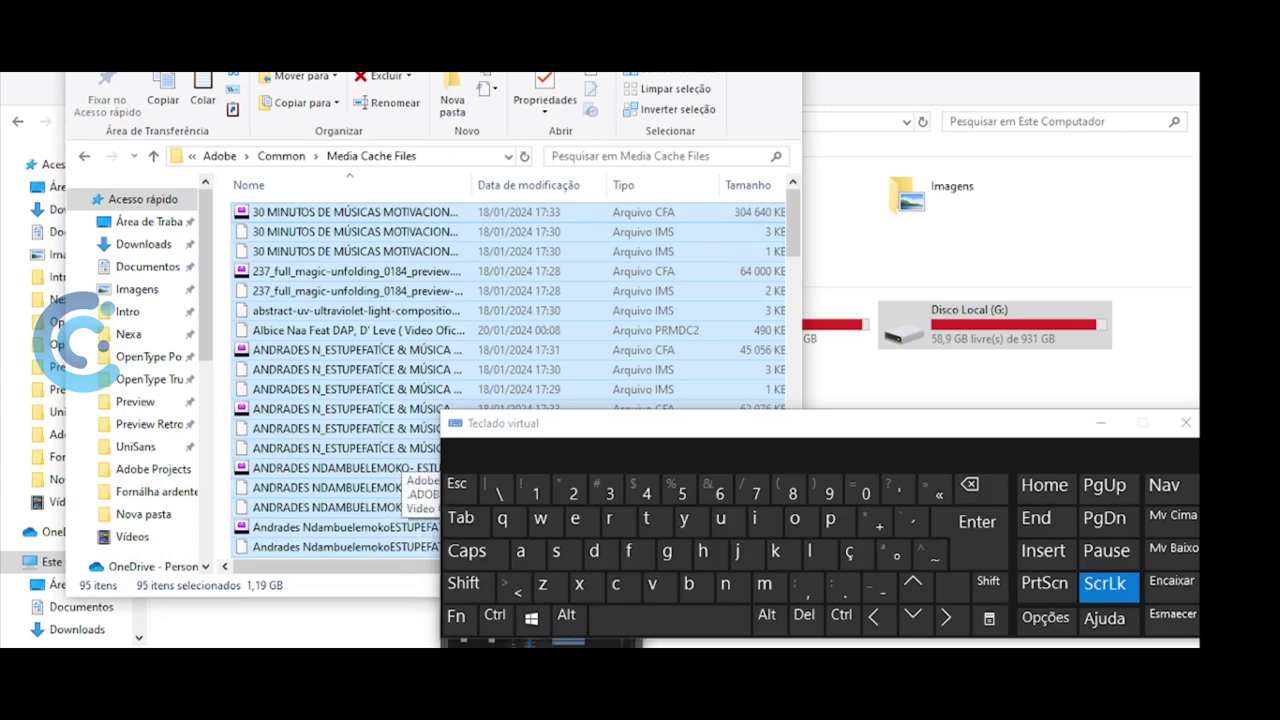
key(alt+Tab)
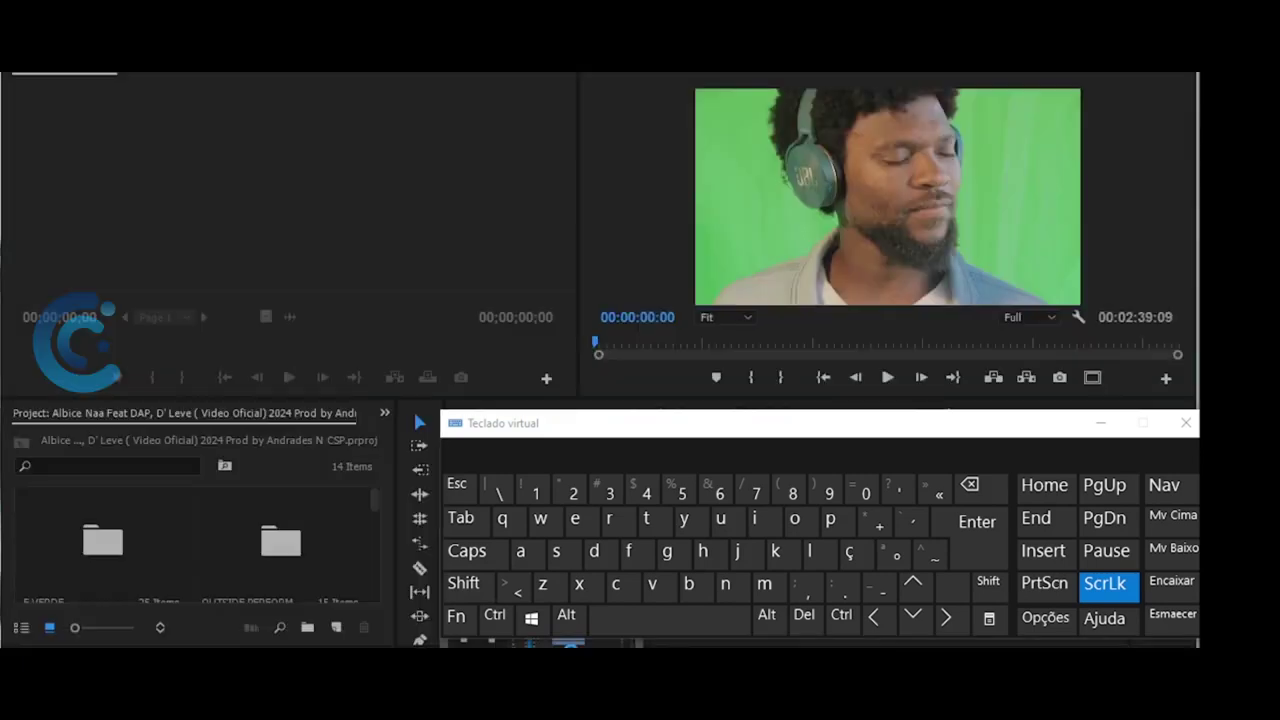
drag(949, 423, 682, 208)
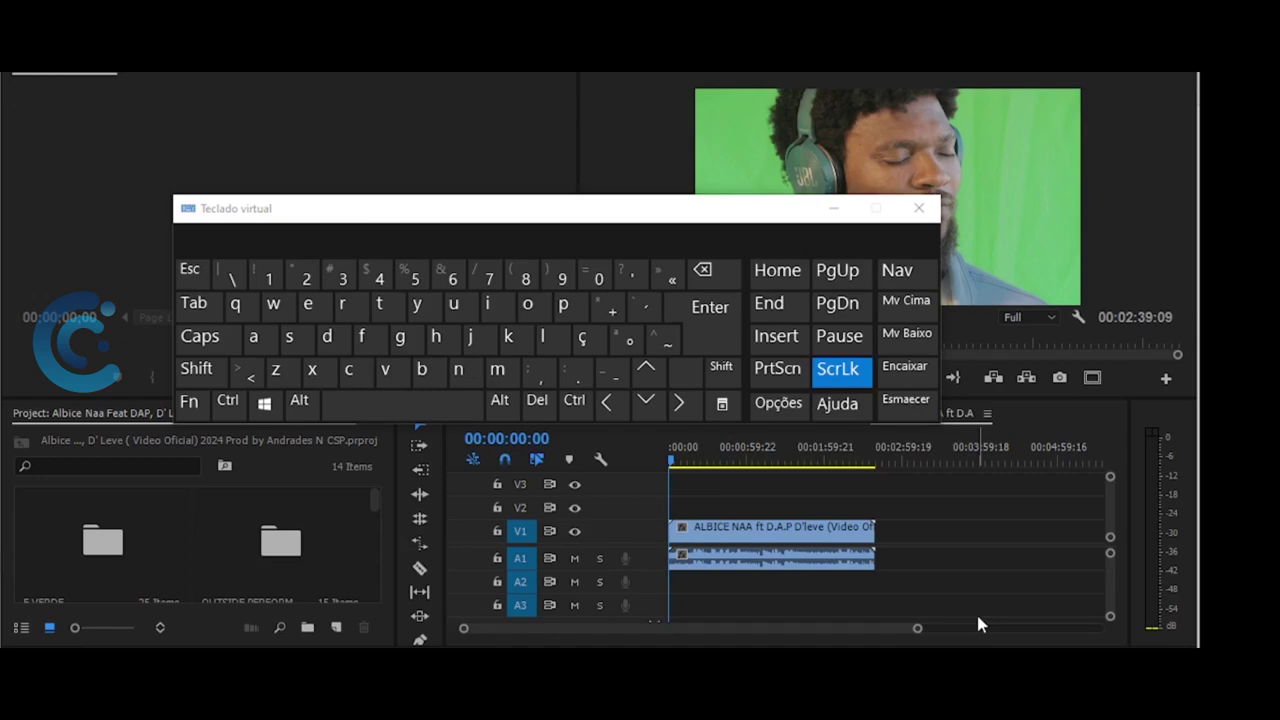
Switch back to the Media Cache Files folder, uncover it from the on-screen keyboard, return to Common and check the Media Cache Files folder's size
click(647, 612)
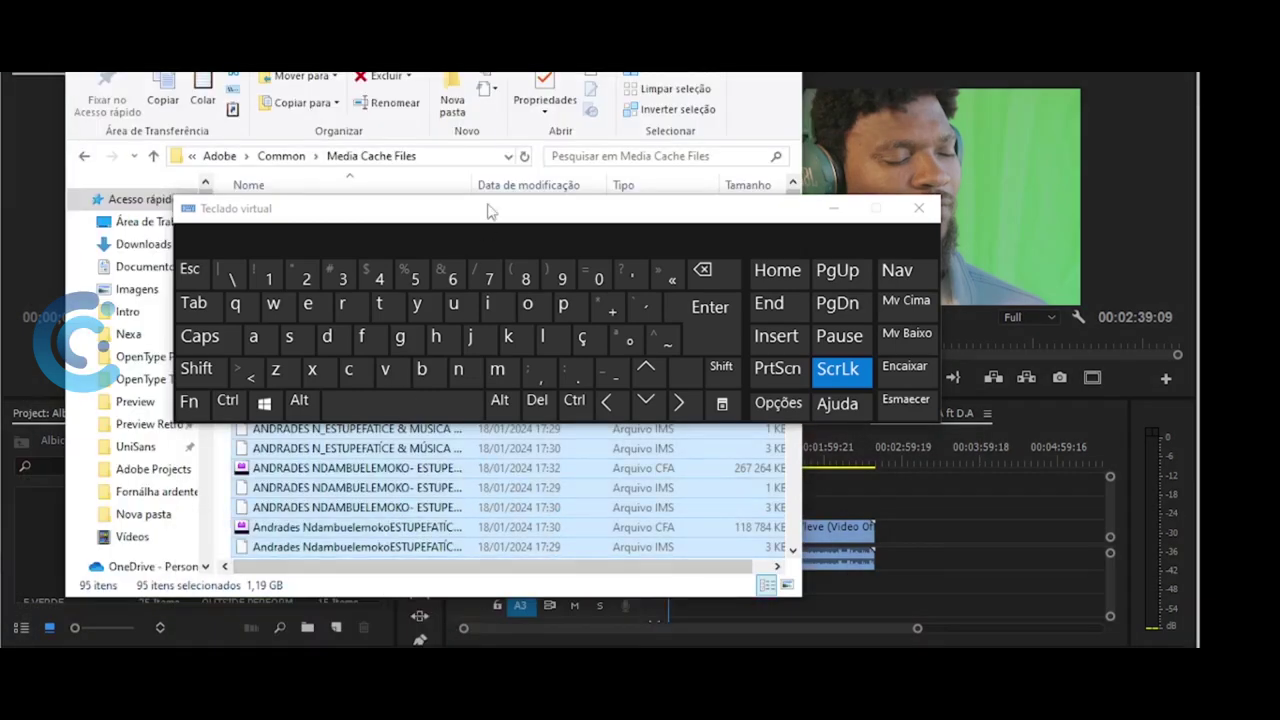
drag(486, 208, 877, 554)
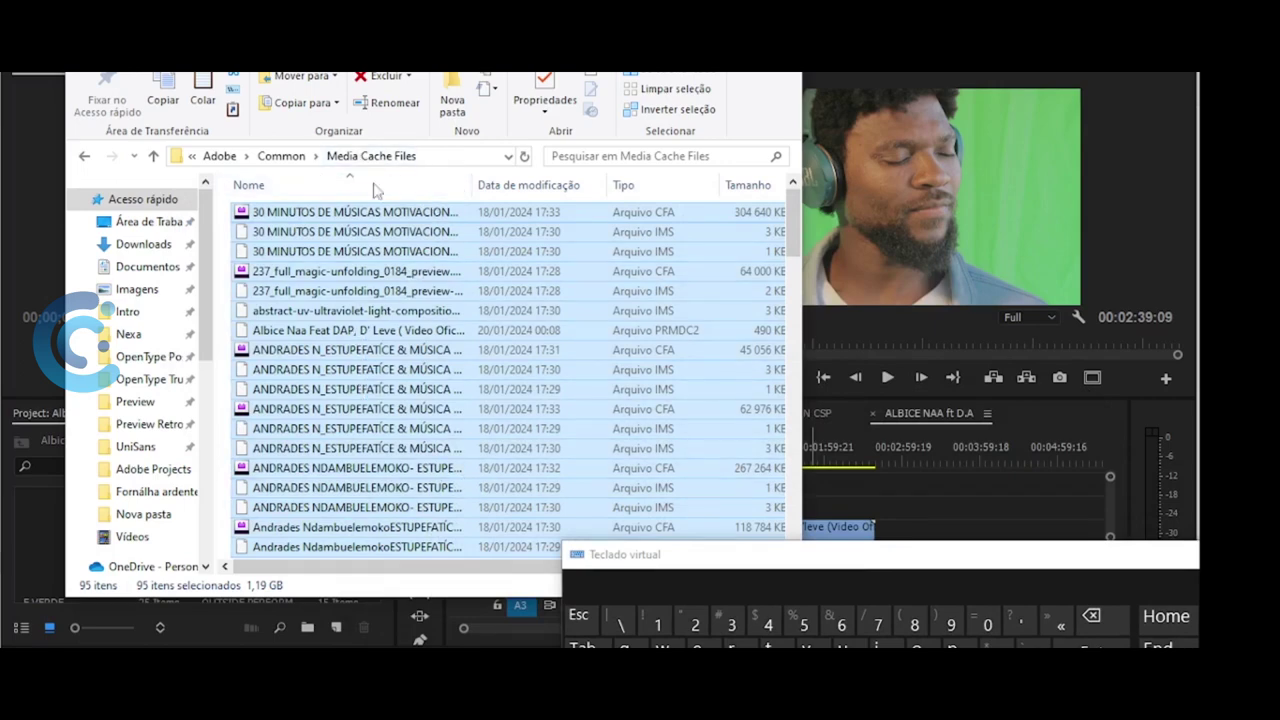
click(297, 160)
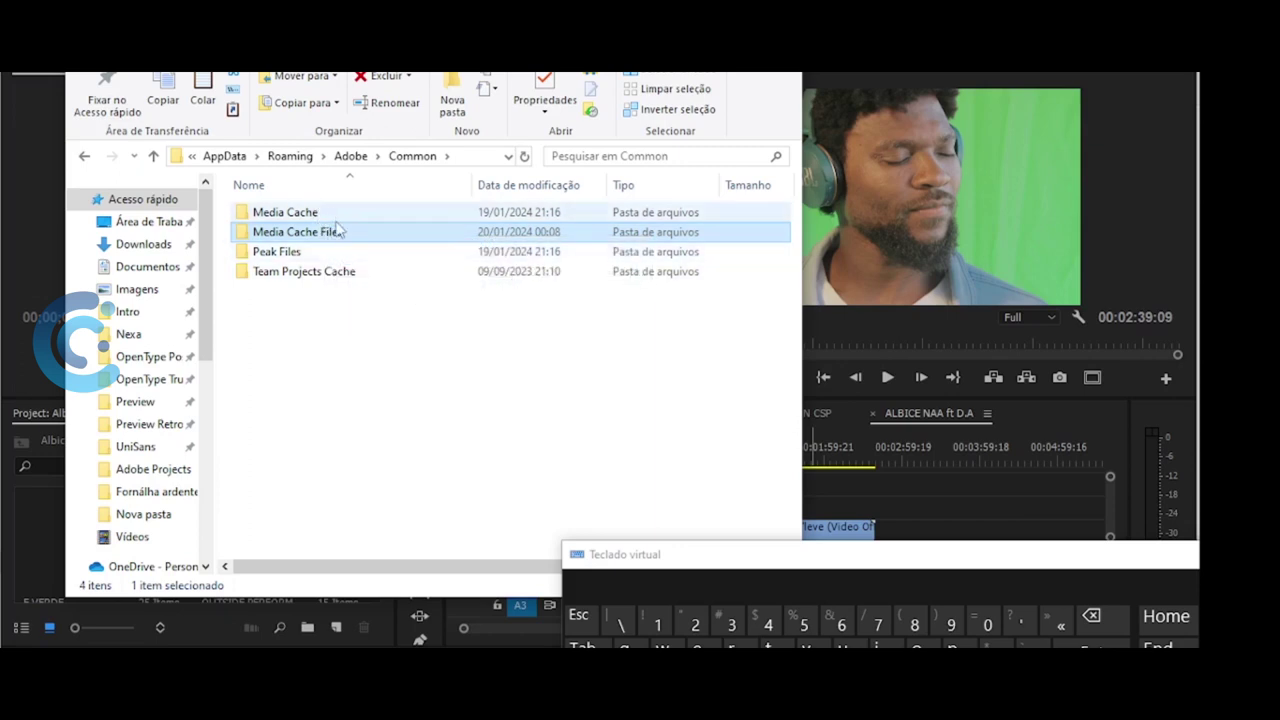
mouse_move(341, 233)
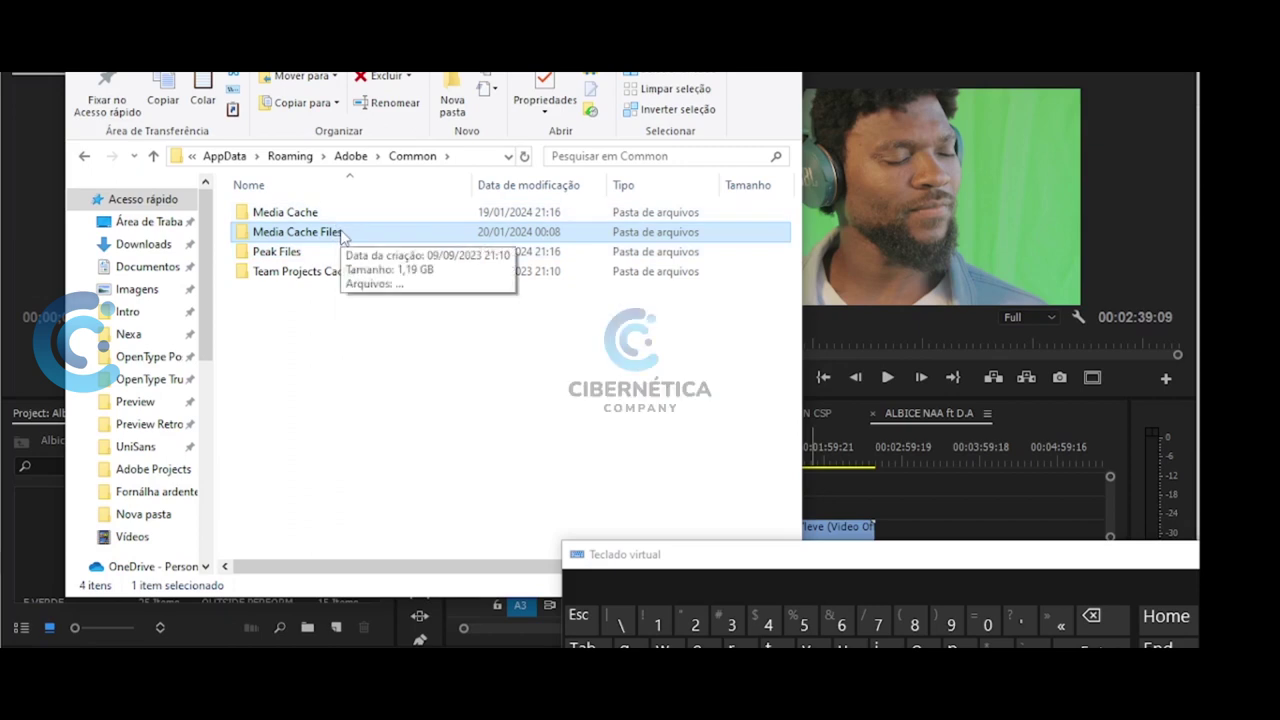